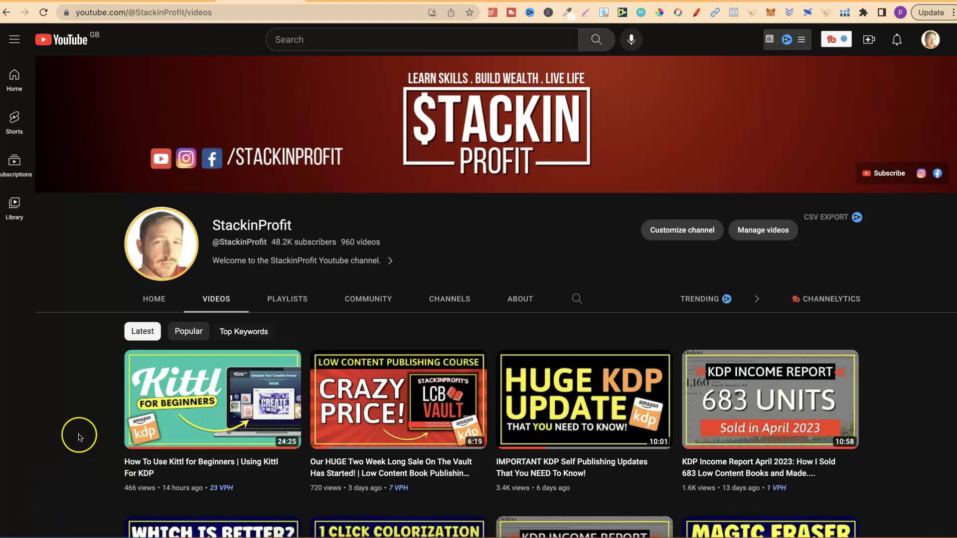
# Scroll down the StackinProfit channel's Videos page to see its latest uploads
pyautogui.scroll(-2, 78, 436)
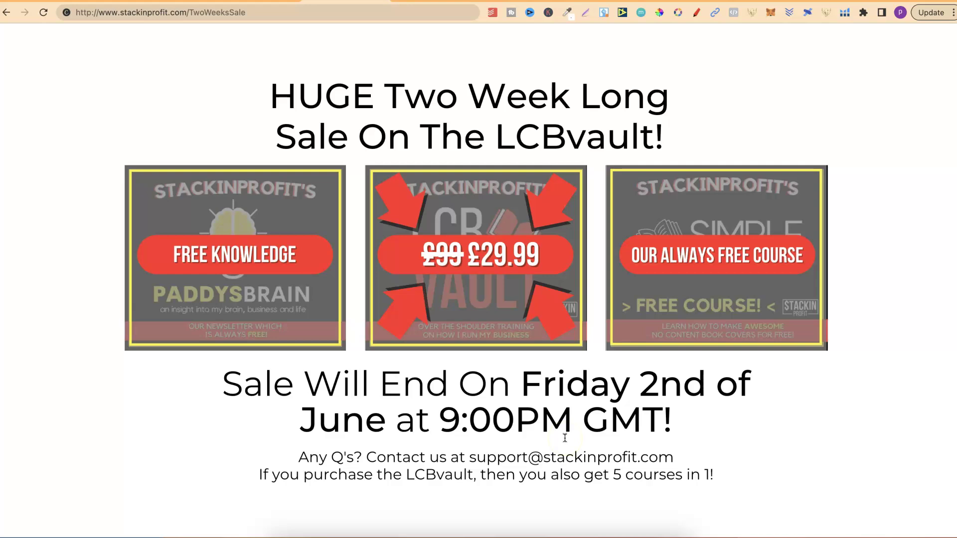
# Select the arched Find title in YT Cover Example and open its Backout typeface list
pyautogui.click(413, 2)
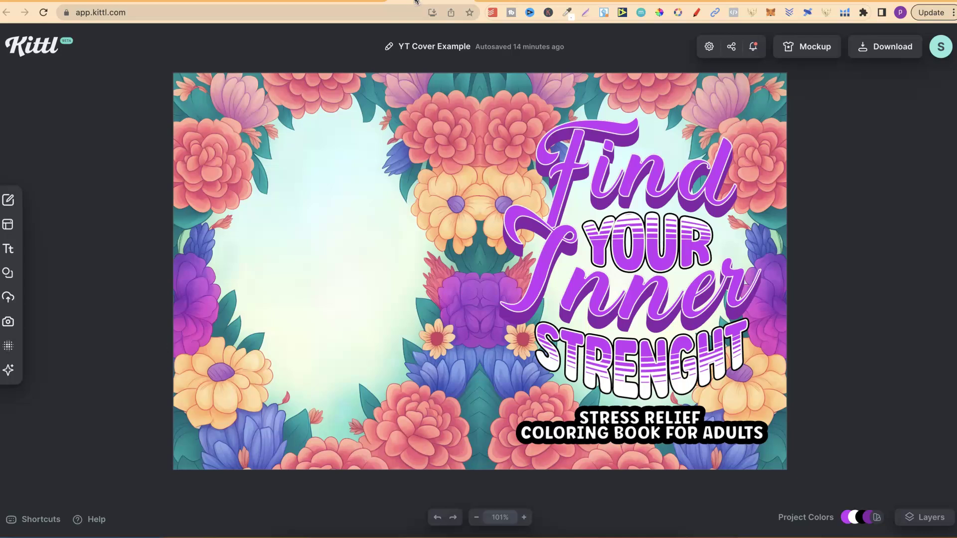
pyautogui.click(363, 39)
pyautogui.click(668, 168)
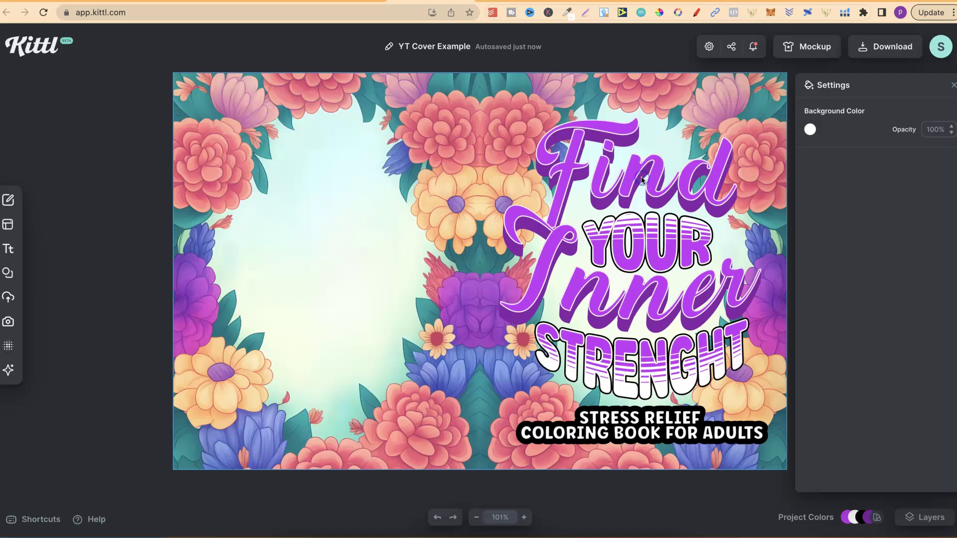
pyautogui.click(604, 189)
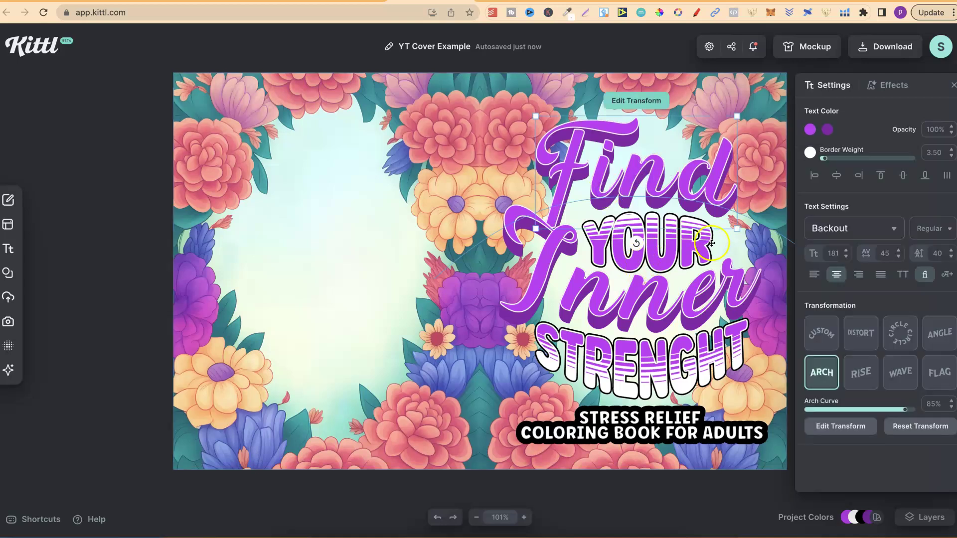
pyautogui.click(662, 182)
pyautogui.click(849, 230)
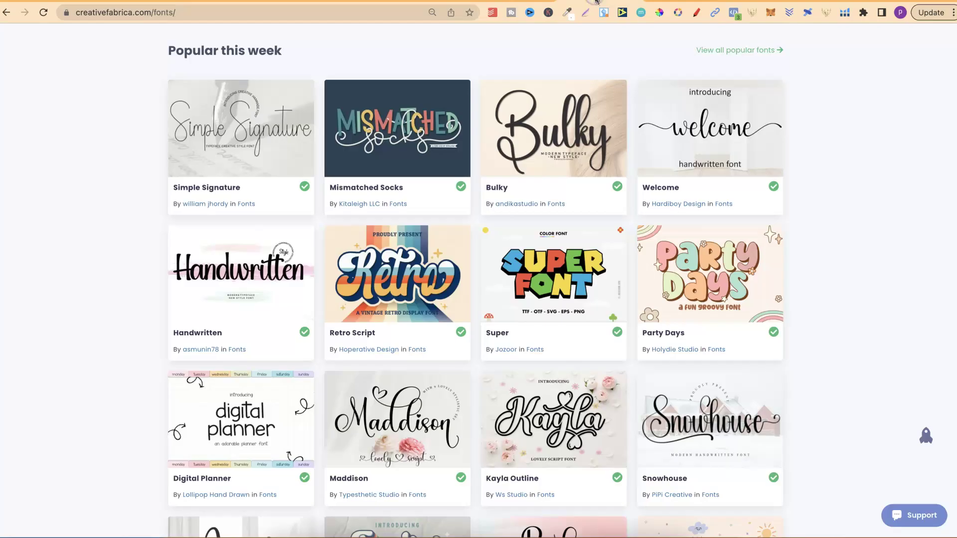
# Open the Party Days font page on Creative Fabrica and download its zip file
pyautogui.click(834, 288)
pyautogui.click(648, 295)
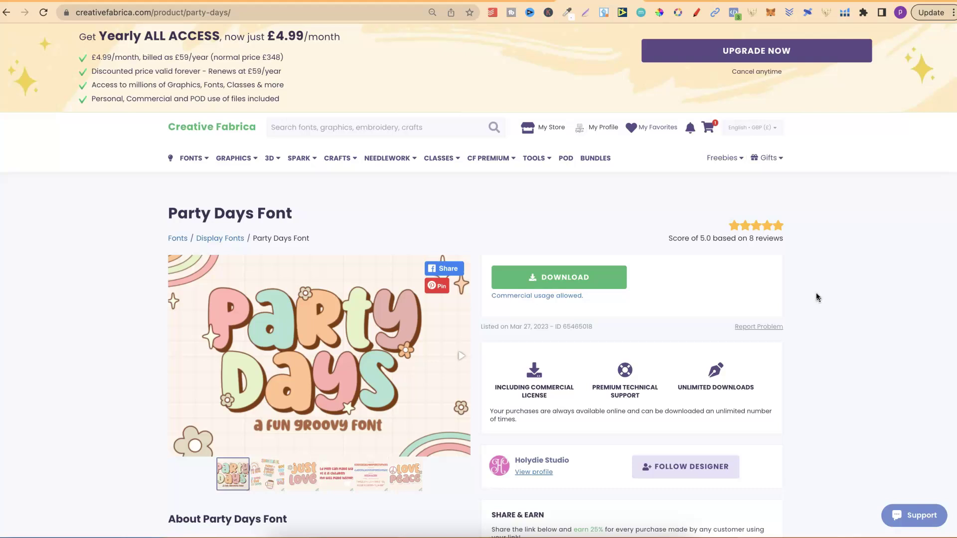
pyautogui.click(565, 277)
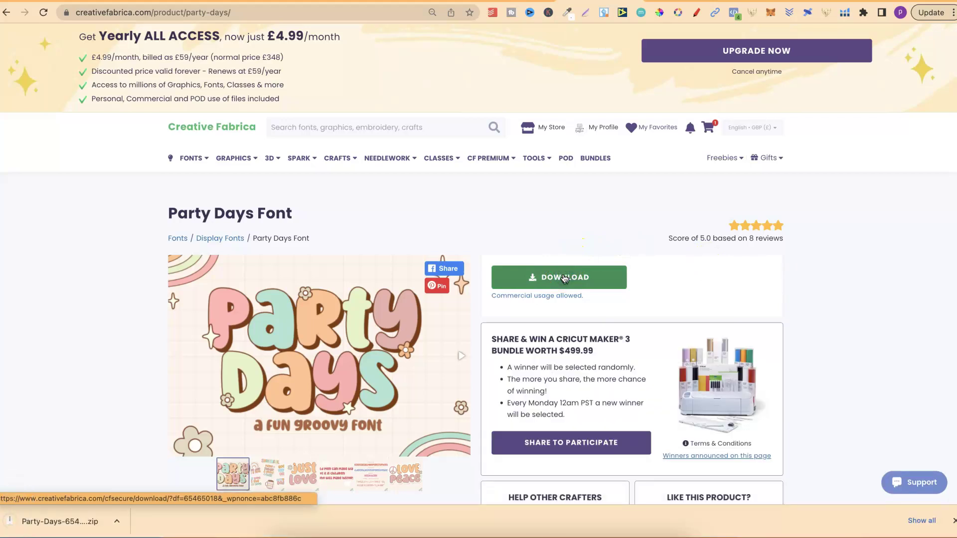
pyautogui.click(85, 522)
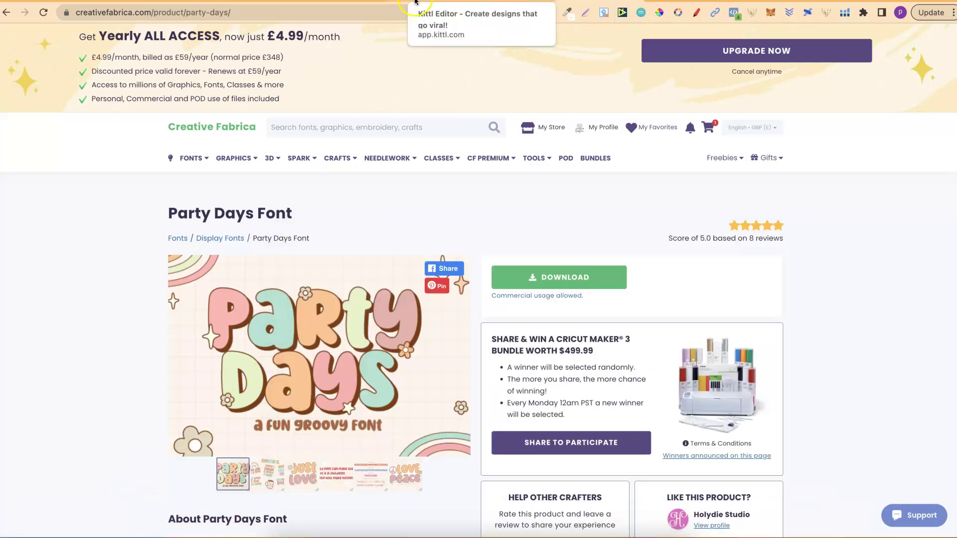
# Upload Party Days.otf from Downloads to the Kittl font library
pyautogui.click(416, 1)
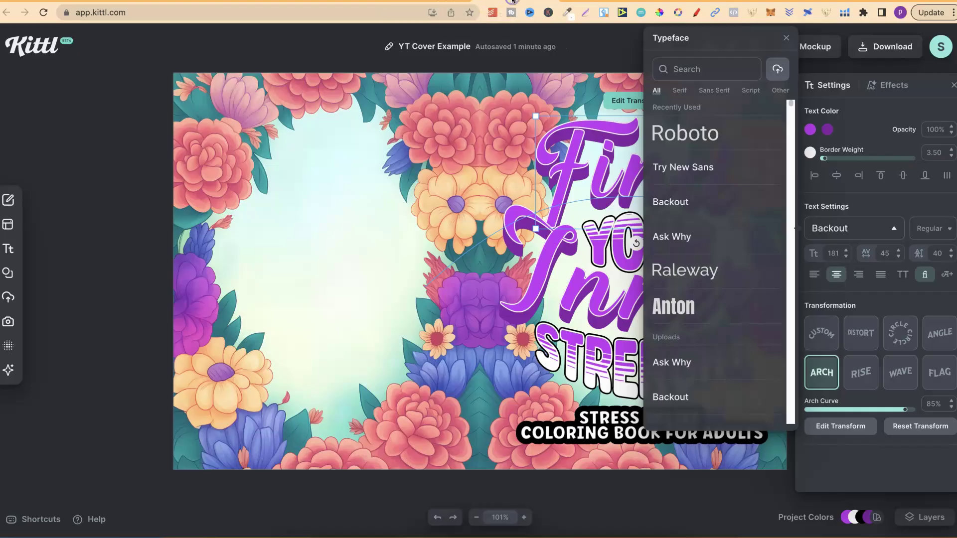
pyautogui.click(776, 71)
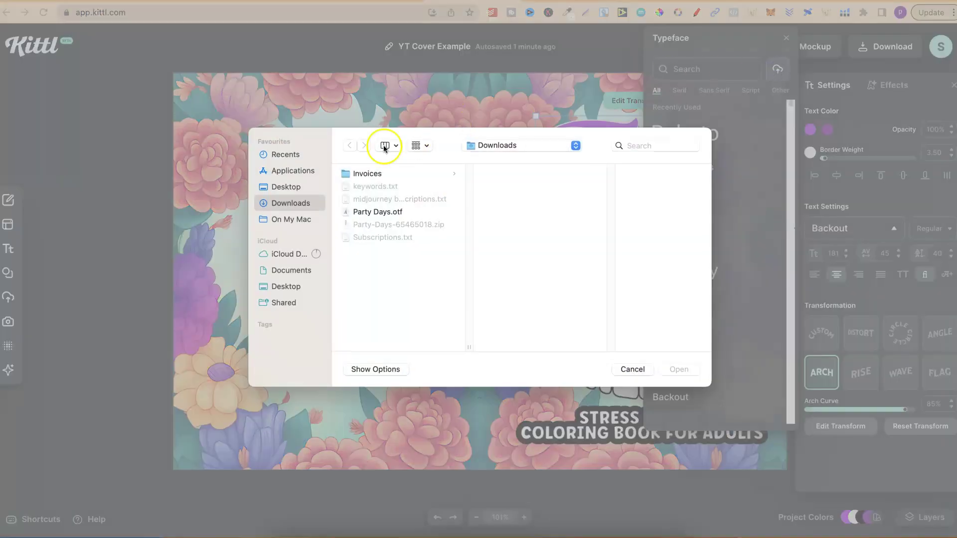
pyautogui.click(363, 213)
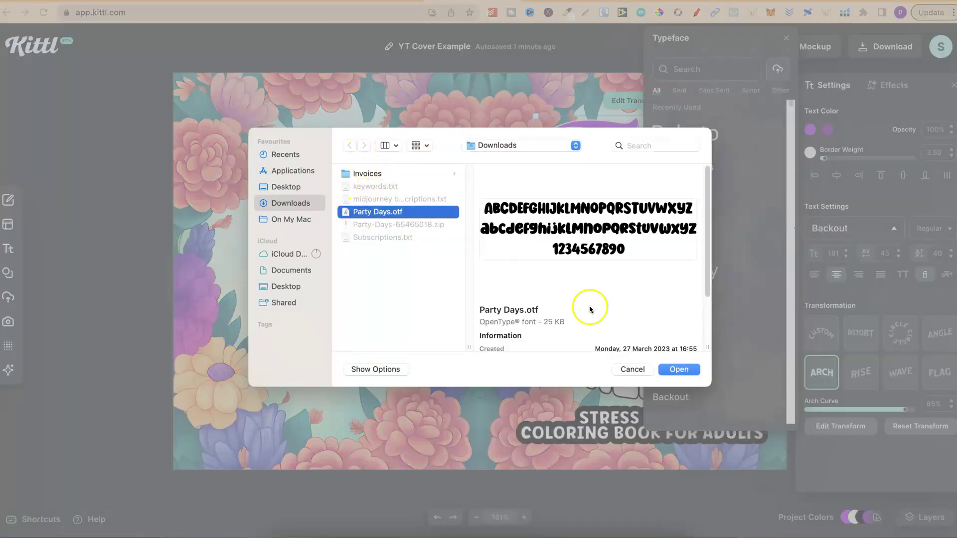
pyautogui.click(672, 371)
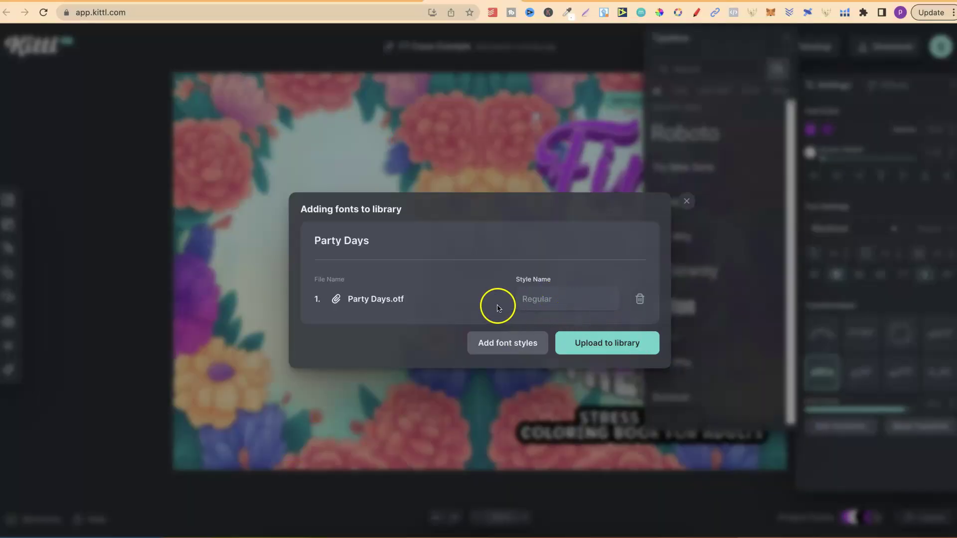
pyautogui.click(603, 351)
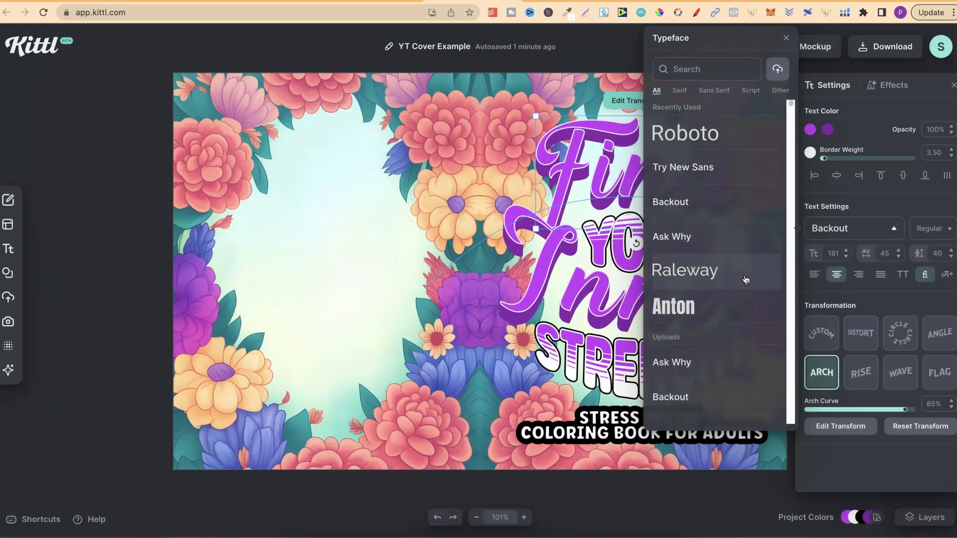
# Close the typeface list and inspect the YOUR and Stress Relief / Coloring Book text layers
pyautogui.click(483, 216)
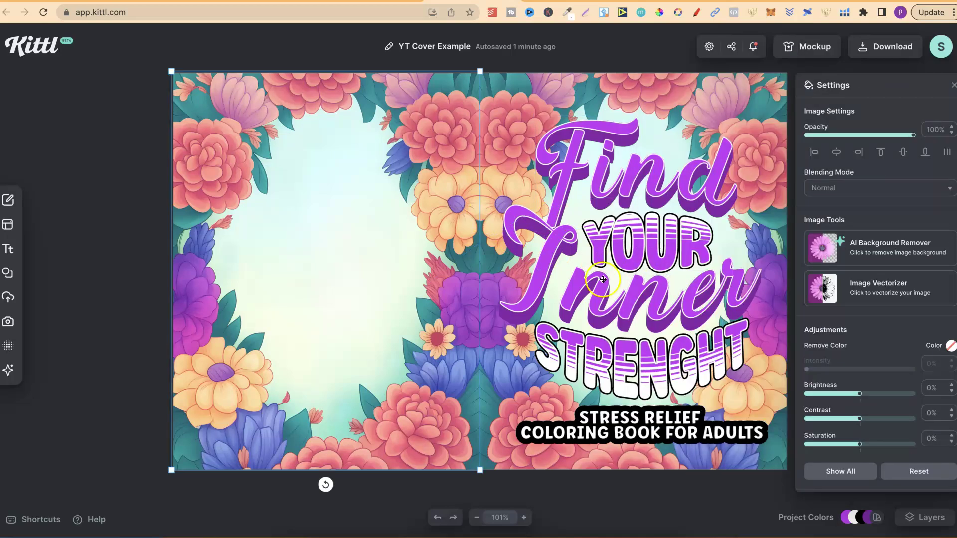
pyautogui.click(672, 240)
pyautogui.click(674, 242)
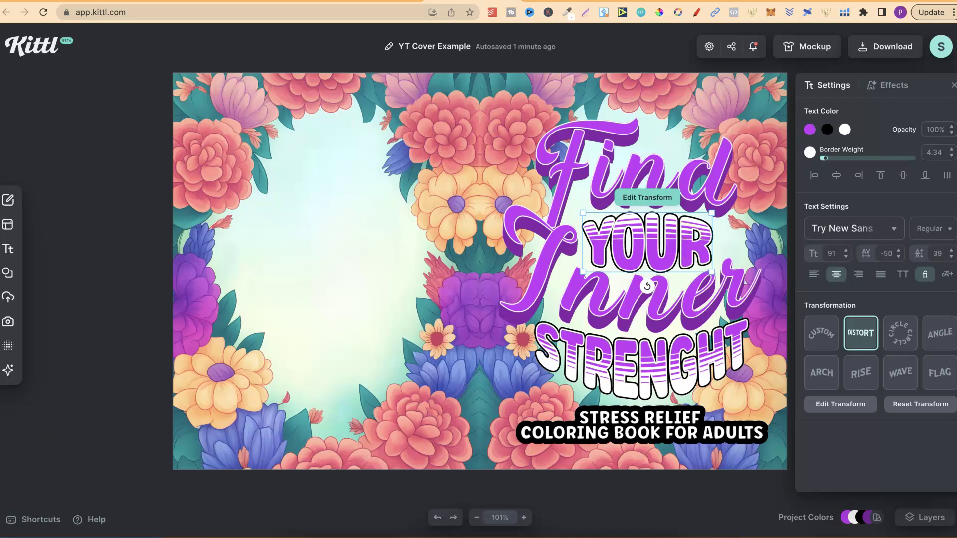
pyautogui.click(75, 467)
pyautogui.click(369, 235)
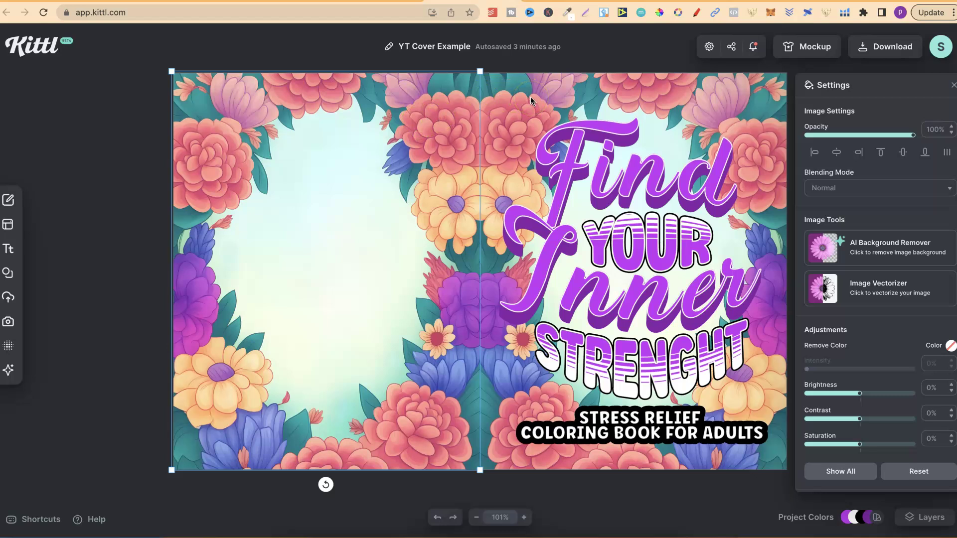
pyautogui.click(663, 438)
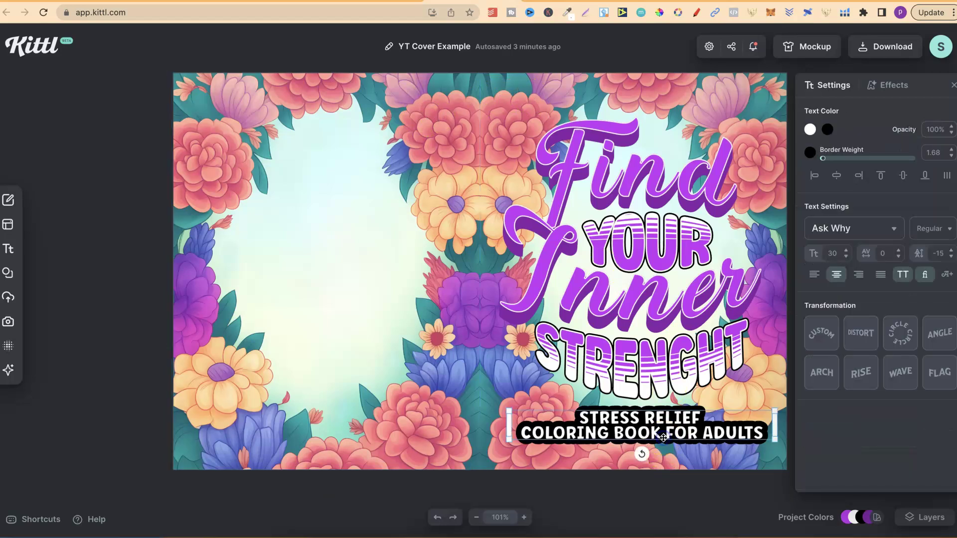
pyautogui.click(577, 412)
pyautogui.click(360, 373)
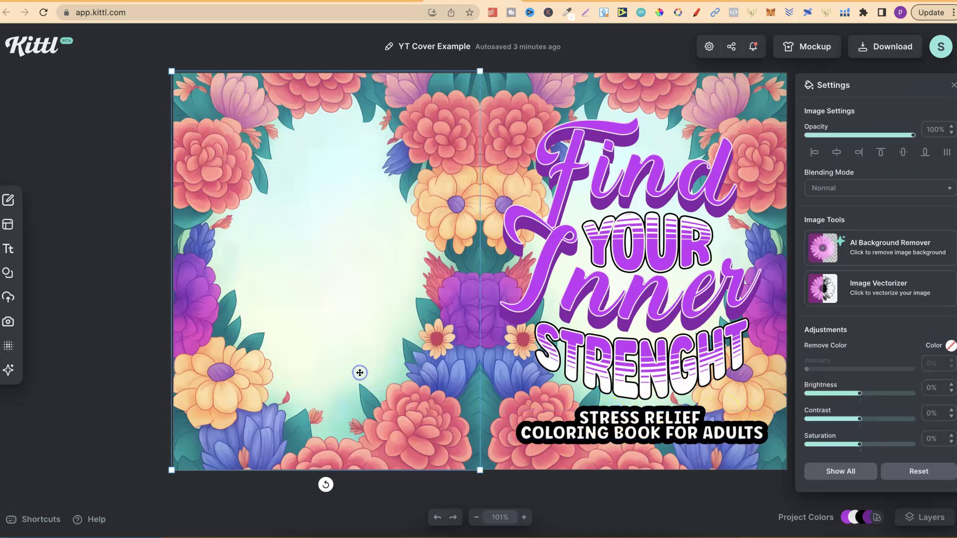
pyautogui.click(15, 250)
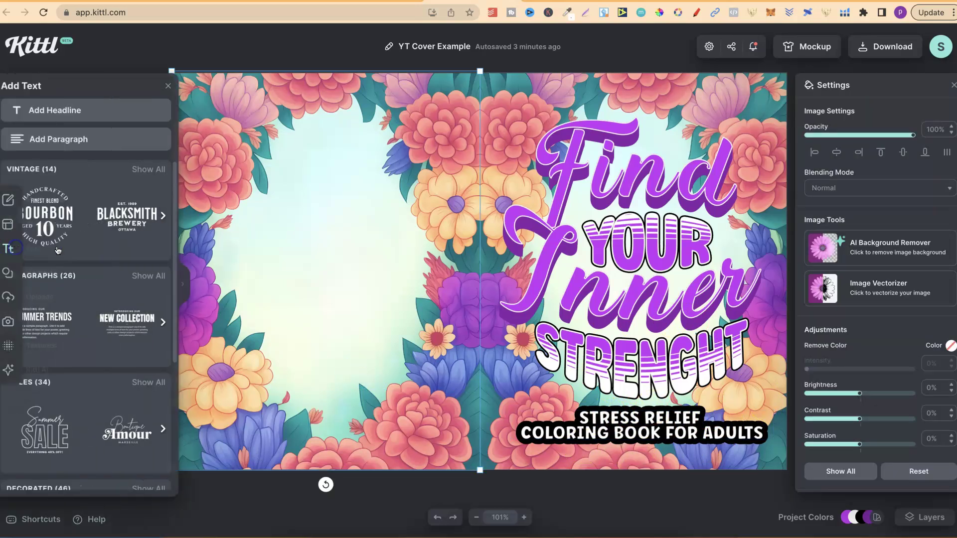
pyautogui.click(105, 117)
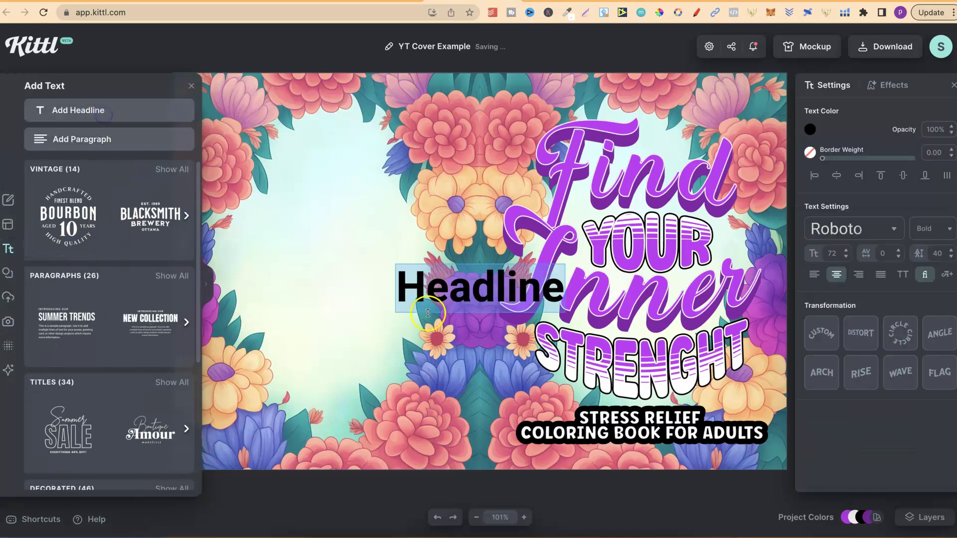
pyautogui.click(848, 226)
pyautogui.scroll(-2, 722, 344)
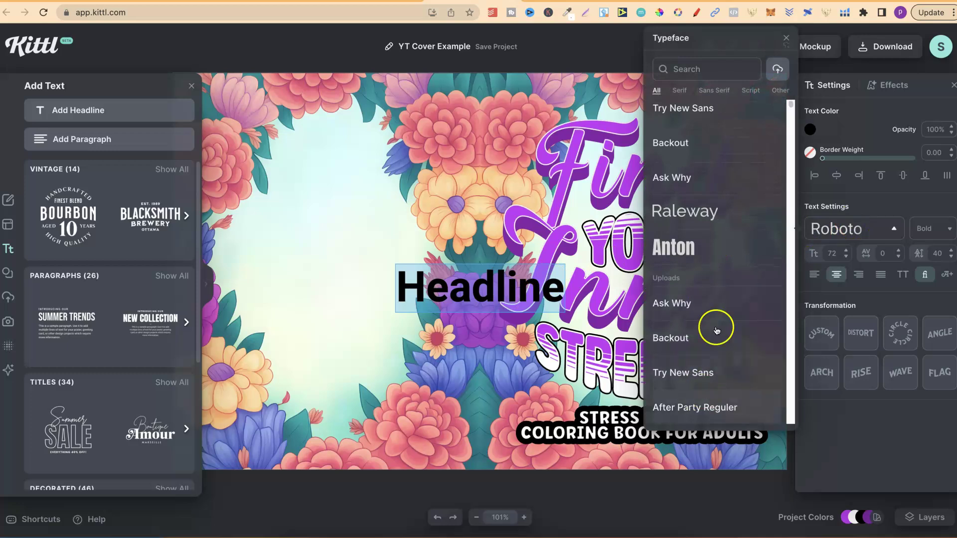
pyautogui.scroll(-8, 710, 299)
pyautogui.scroll(-14, 719, 302)
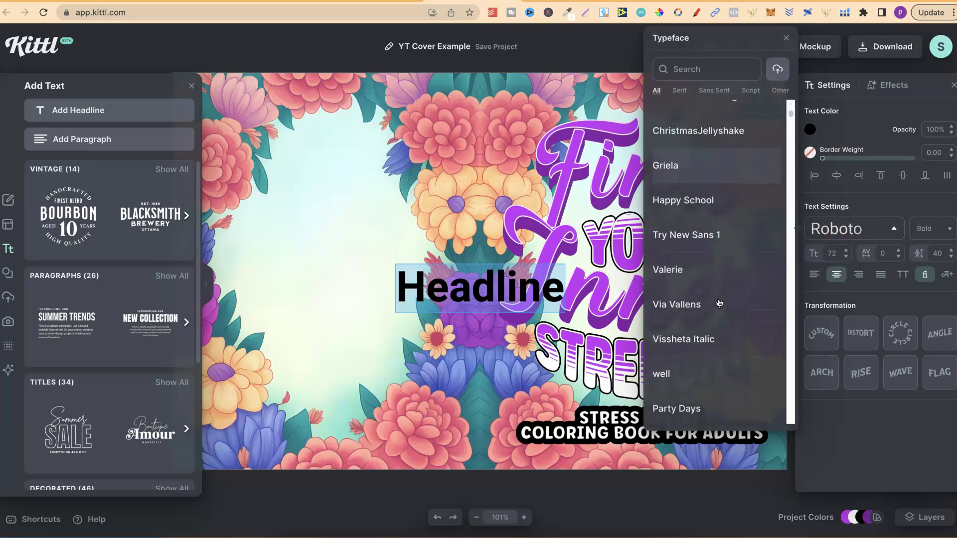
pyautogui.scroll(-12, 719, 303)
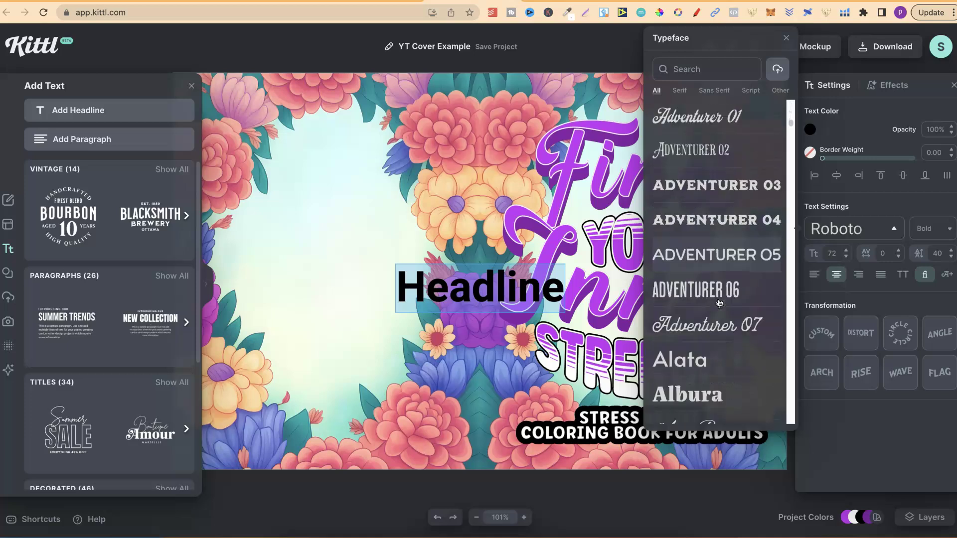
pyautogui.click(308, 259)
pyautogui.click(460, 294)
pyautogui.press('Delete')
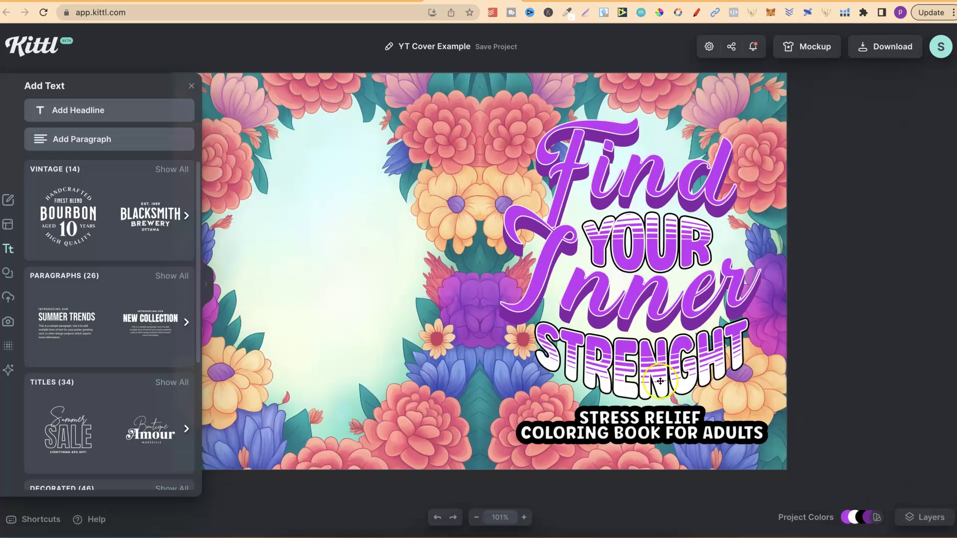
# Give the STRESS RELIEF subtitle a block shadow, trying decoration styles and a thicker outline
pyautogui.click(192, 89)
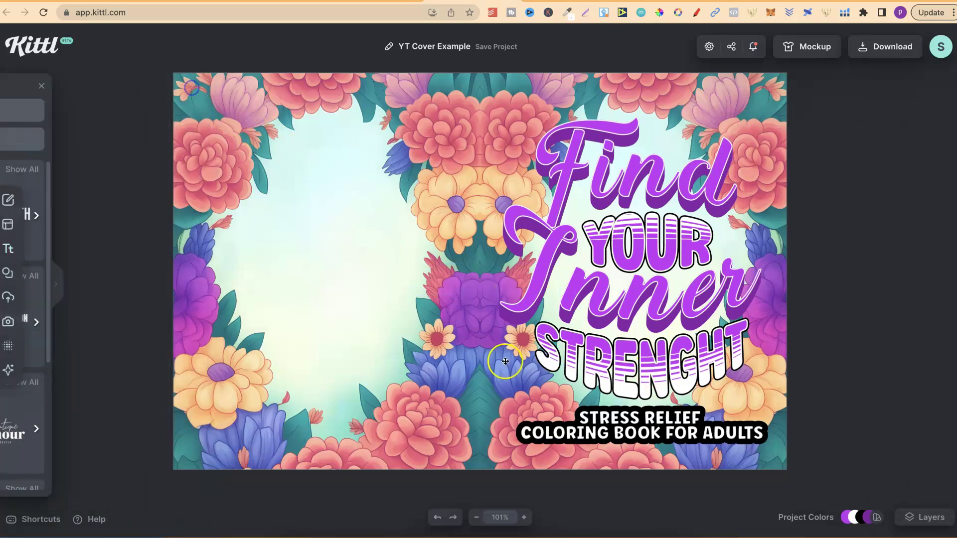
pyautogui.click(619, 424)
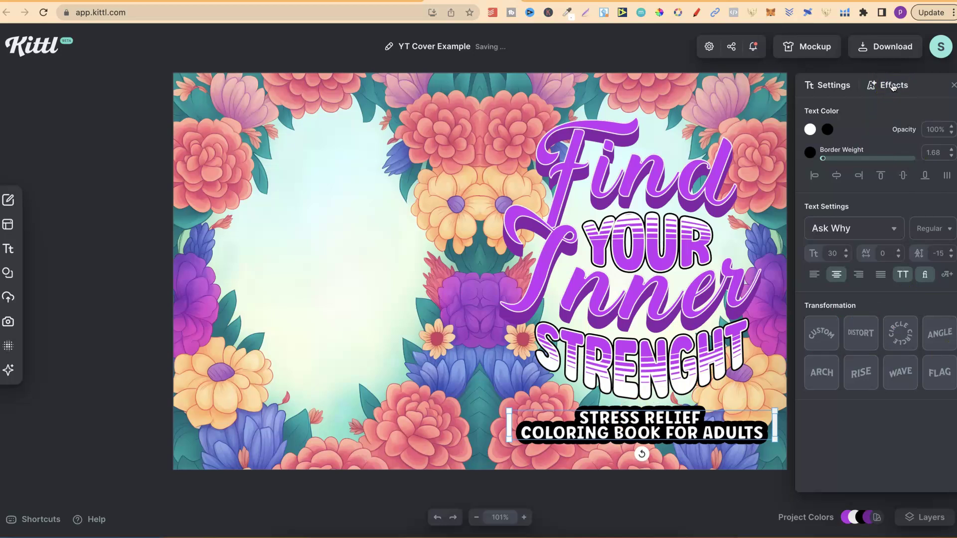
pyautogui.click(879, 85)
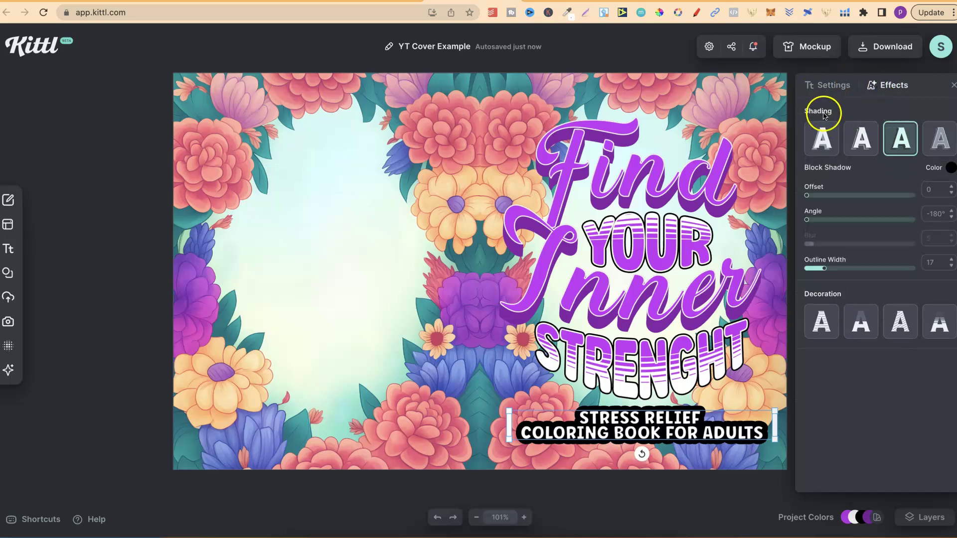
pyautogui.click(901, 141)
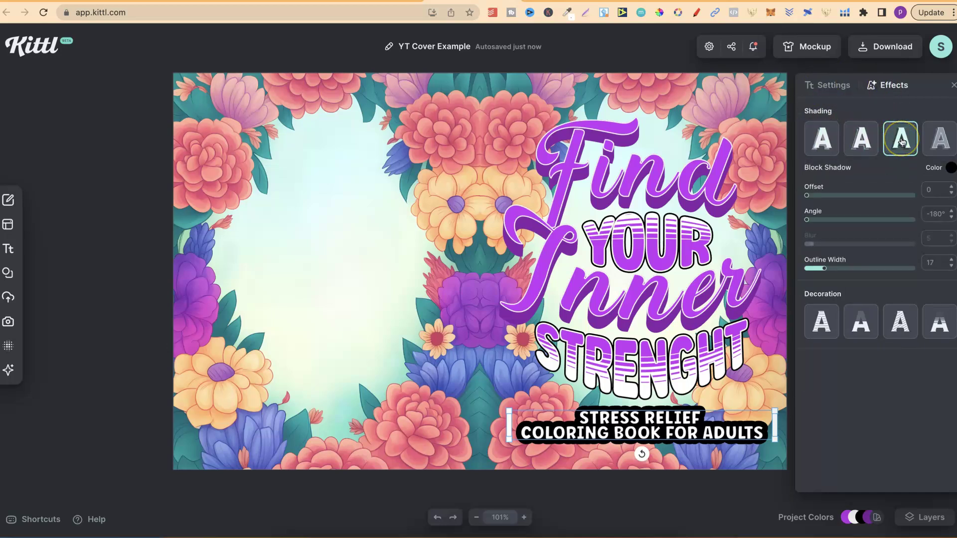
pyautogui.click(836, 325)
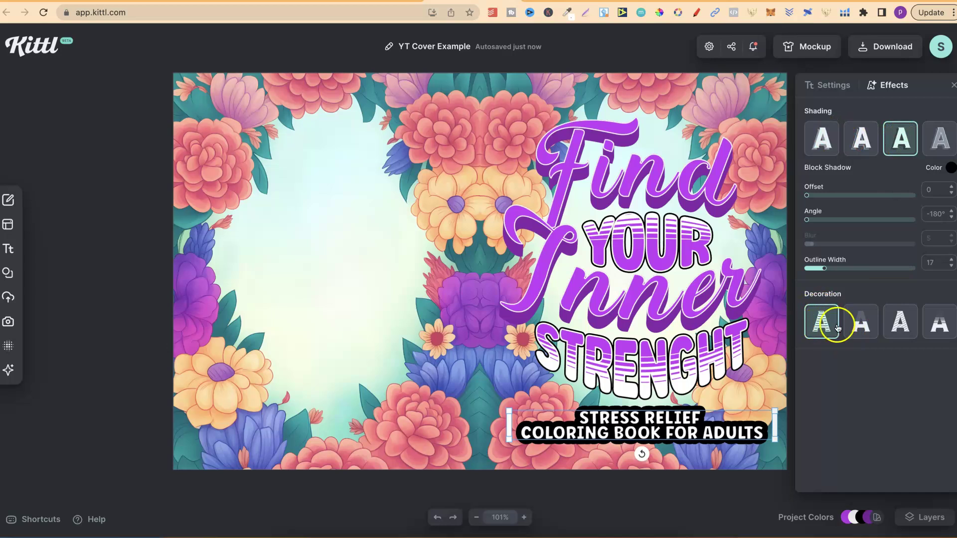
pyautogui.click(877, 323)
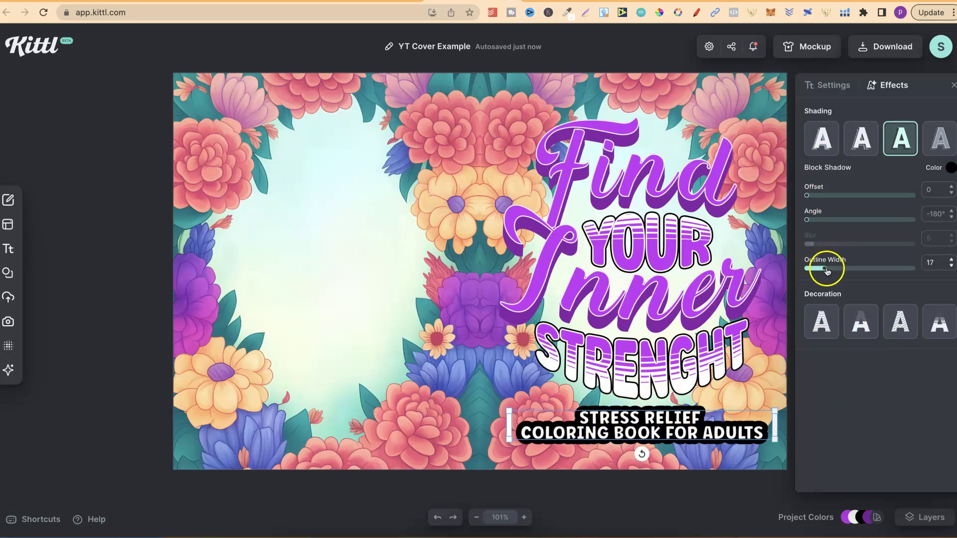
pyautogui.moveTo(826, 269)
pyautogui.mouseDown()
pyautogui.moveTo(856, 272)
pyautogui.moveTo(820, 272)
pyautogui.mouseUp()
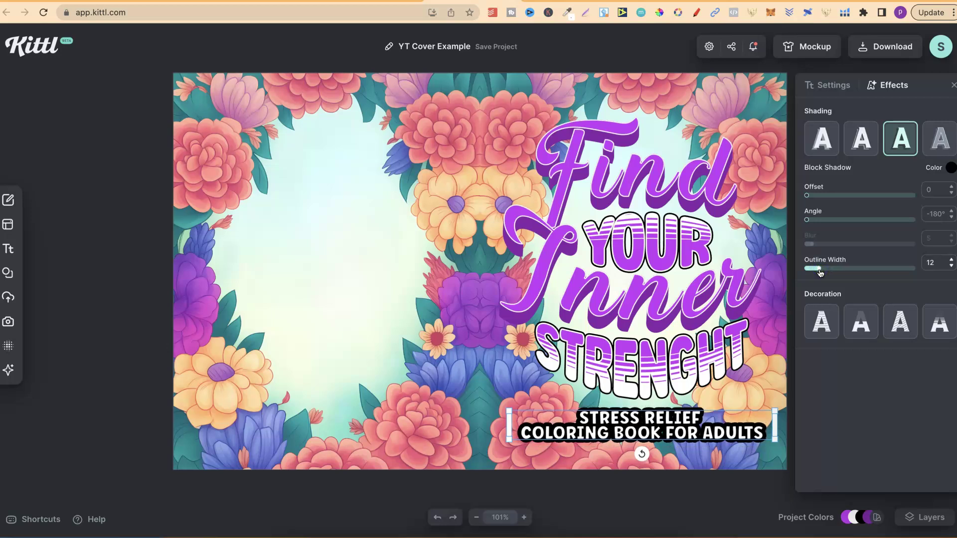
# Compare Drop, Line and 3D shadows, then keep Block Shadow with offset 0 and outline width 19
pyautogui.click(825, 138)
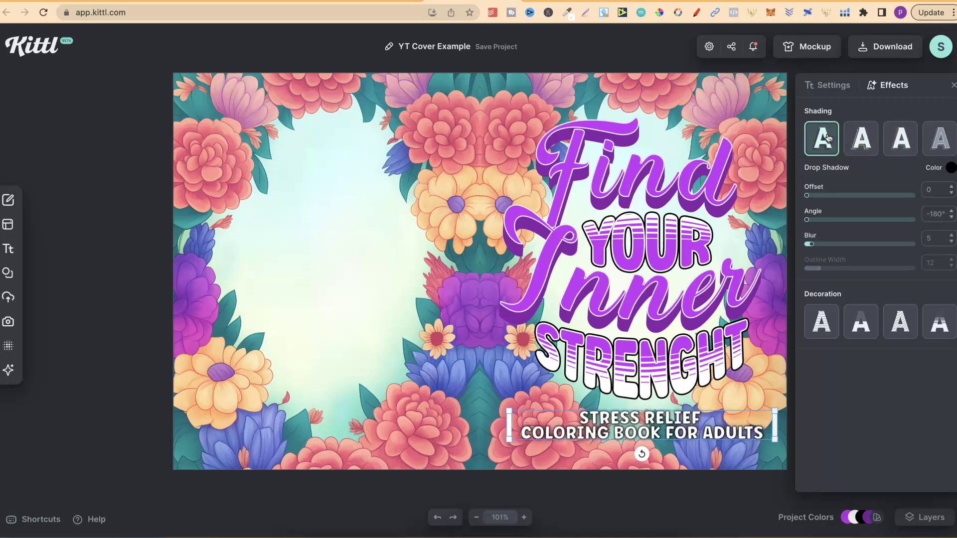
pyautogui.click(860, 144)
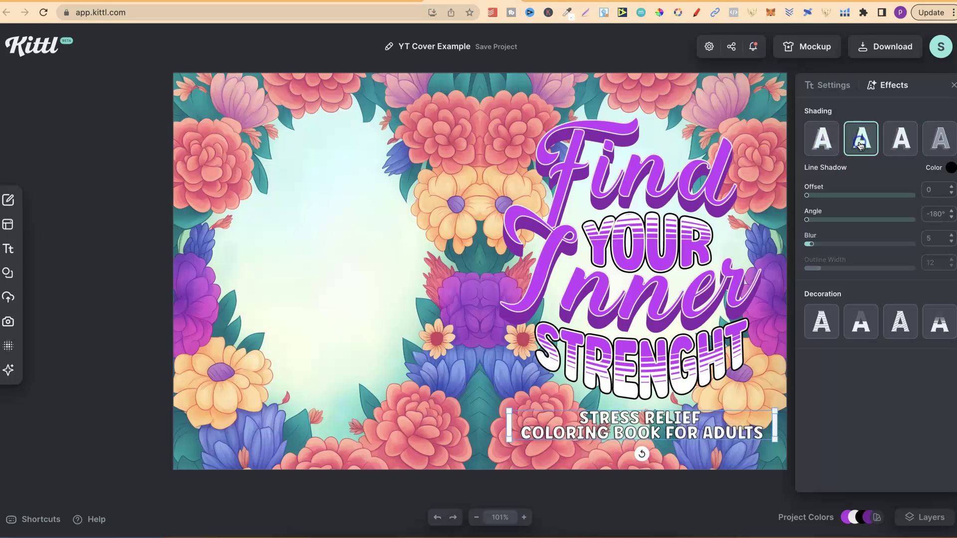
pyautogui.click(897, 144)
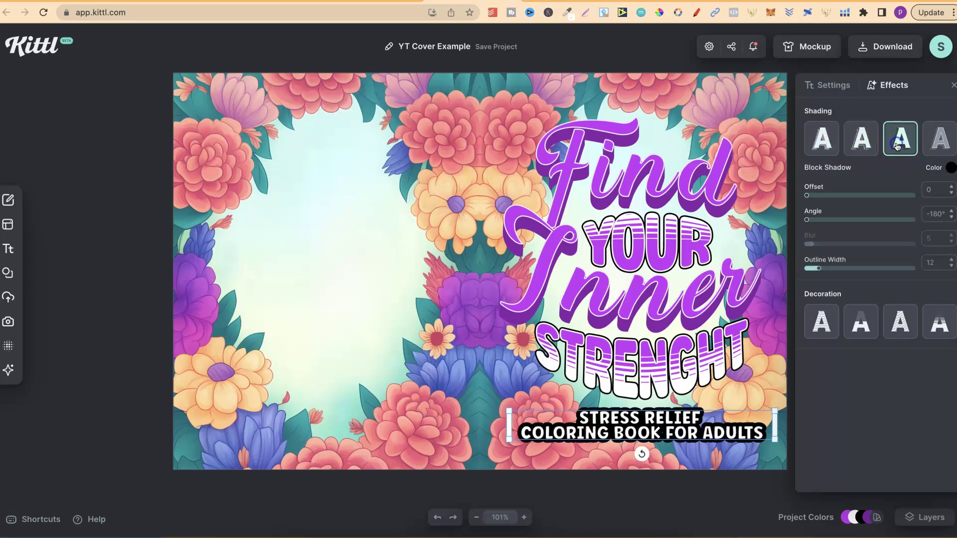
pyautogui.click(940, 145)
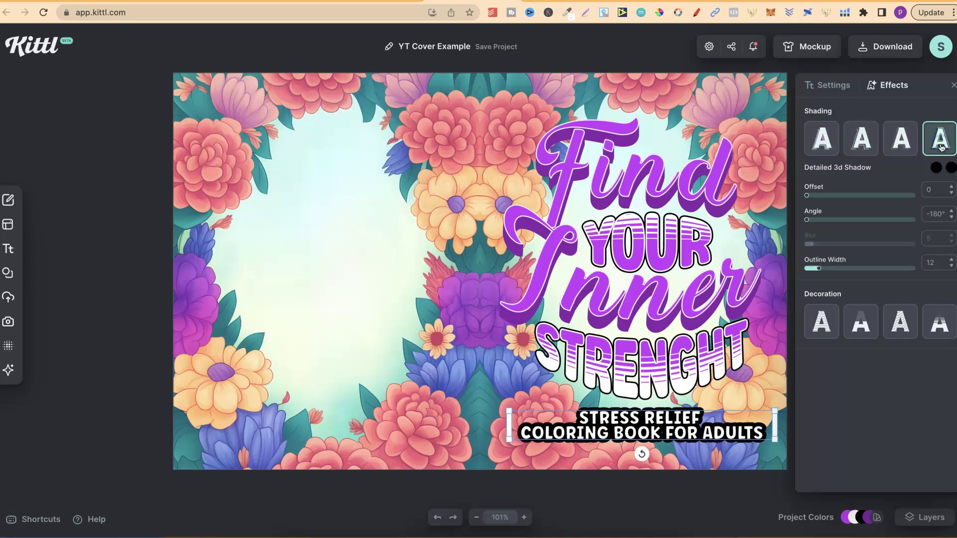
pyautogui.click(898, 138)
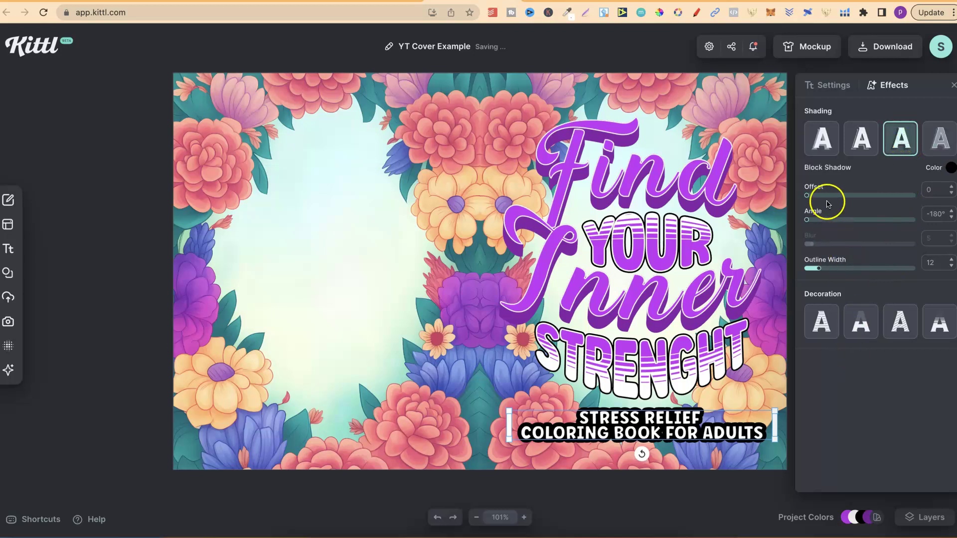
pyautogui.moveTo(807, 195)
pyautogui.mouseDown()
pyautogui.moveTo(856, 197)
pyautogui.moveTo(821, 197)
pyautogui.mouseUp()
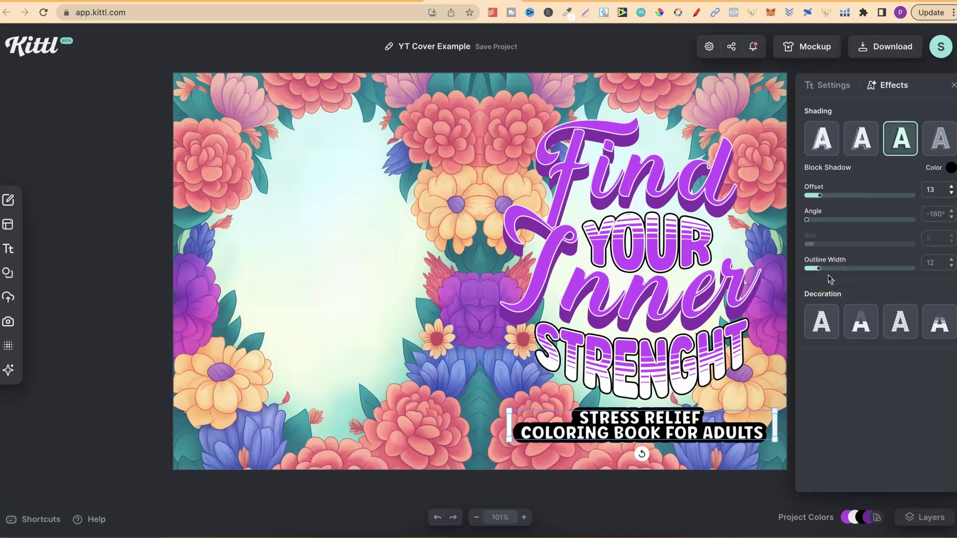
pyautogui.press('super+z')
pyautogui.moveTo(819, 268)
pyautogui.mouseDown()
pyautogui.moveTo(871, 271)
pyautogui.moveTo(828, 274)
pyautogui.mouseUp()
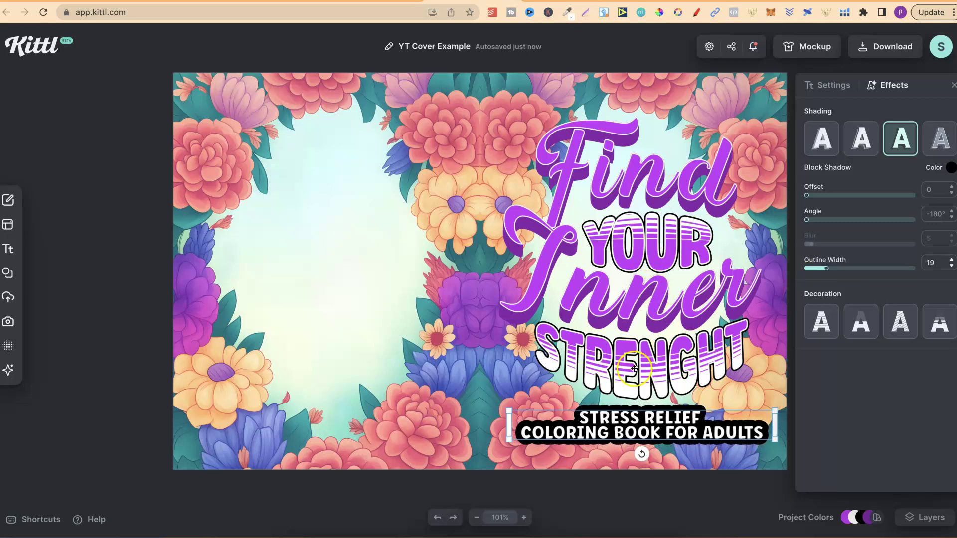
pyautogui.click(839, 90)
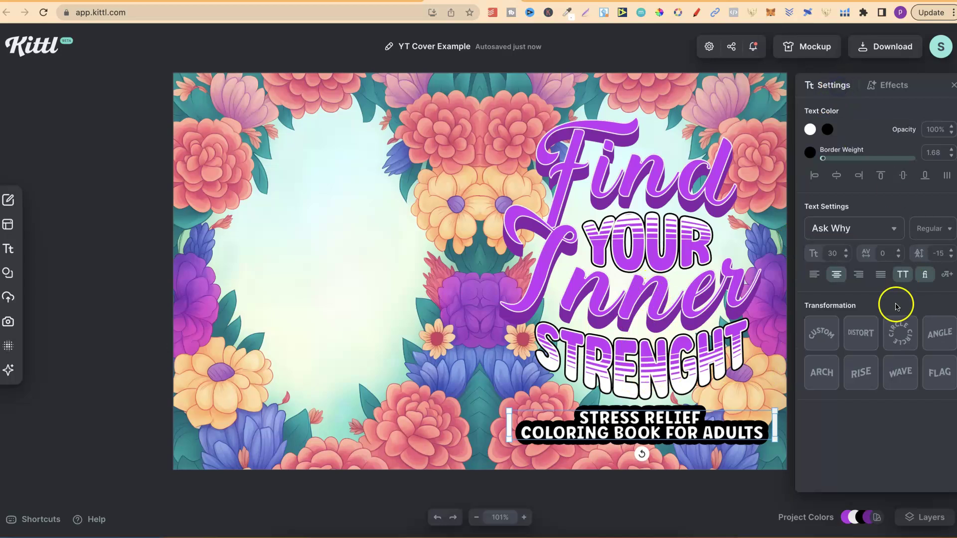
pyautogui.click(411, 293)
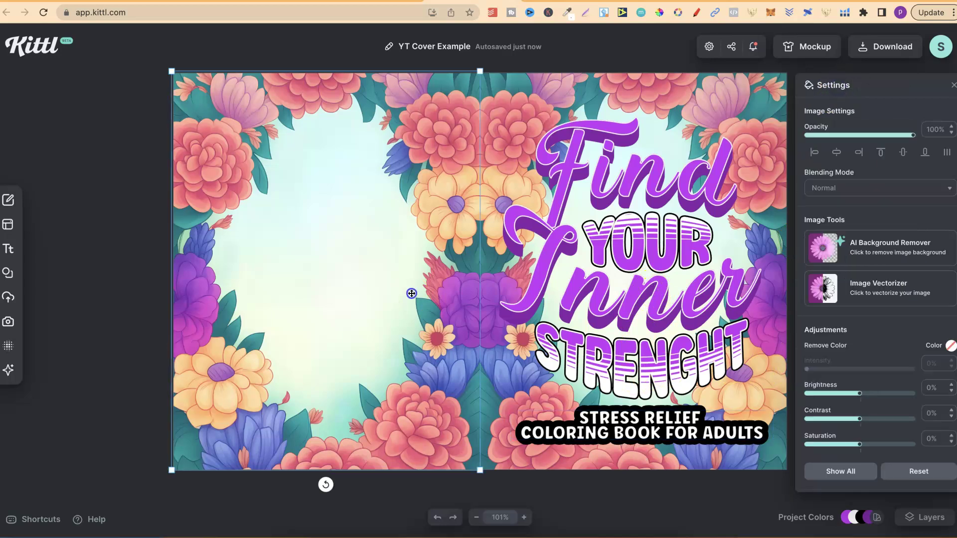
pyautogui.click(680, 227)
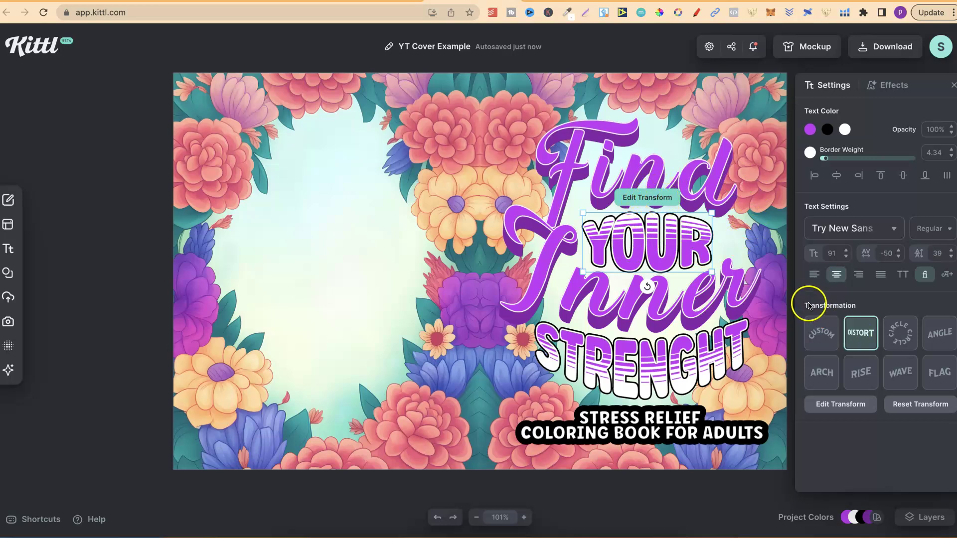
pyautogui.click(825, 335)
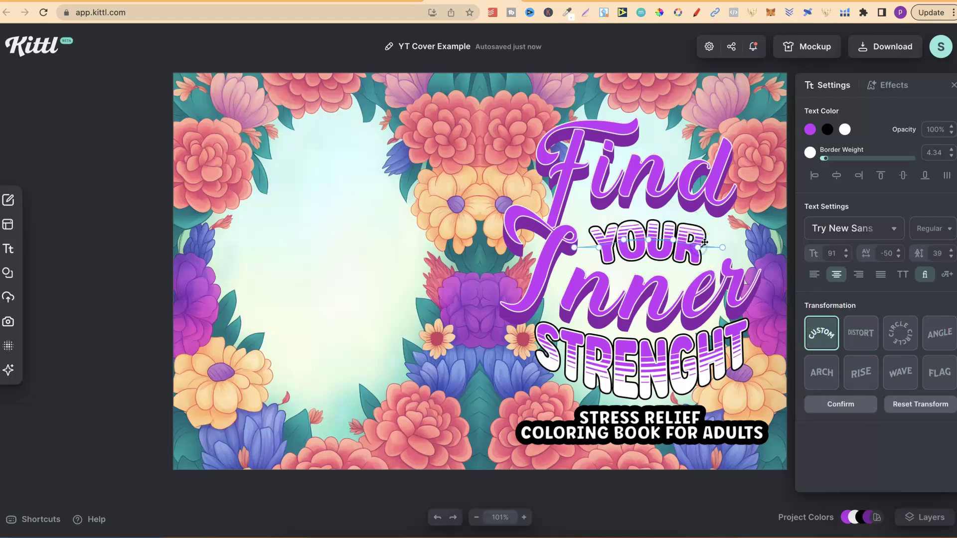
pyautogui.moveTo(743, 247); pyautogui.dragTo(750, 247)
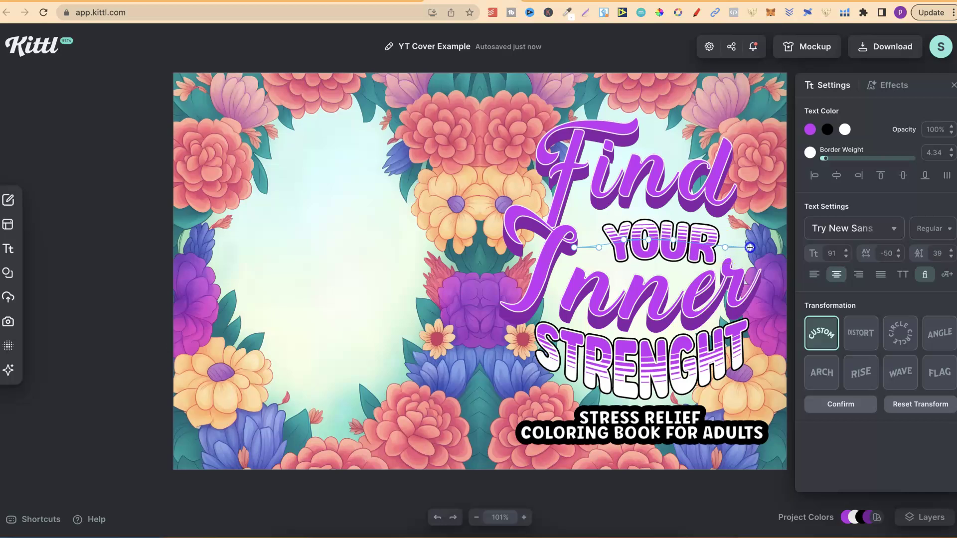
pyautogui.moveTo(648, 239); pyautogui.dragTo(602, 234)
pyautogui.click(670, 251)
pyautogui.click(708, 242)
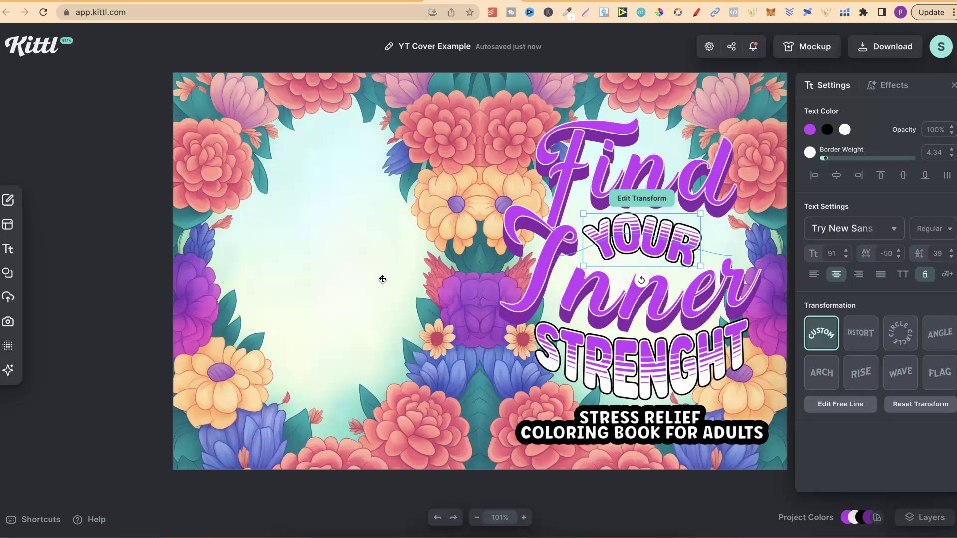
pyautogui.hotkey('ctrl', 'z')
pyautogui.hotkey('ctrl', 'z')
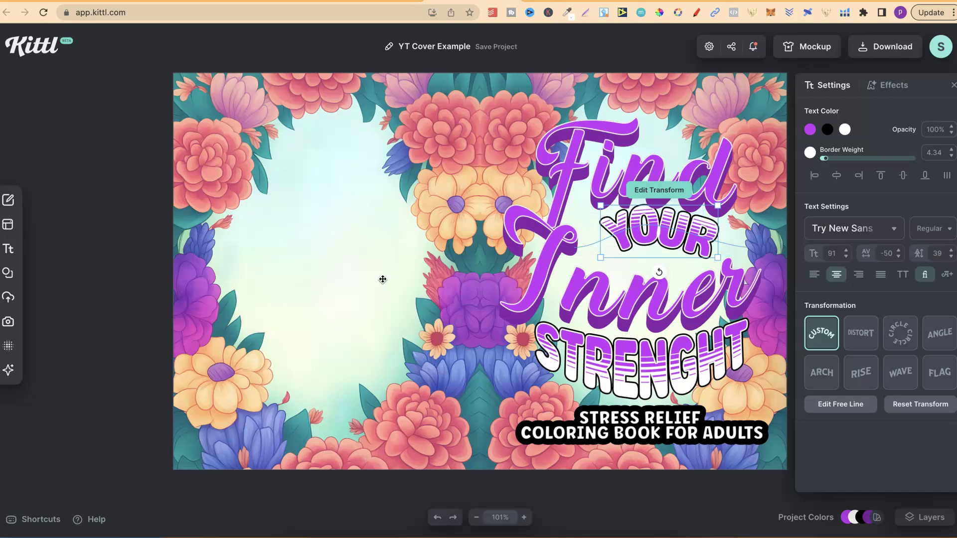
pyautogui.hotkey('ctrl', 'z')
pyautogui.hotkey('ctrl', 'z')
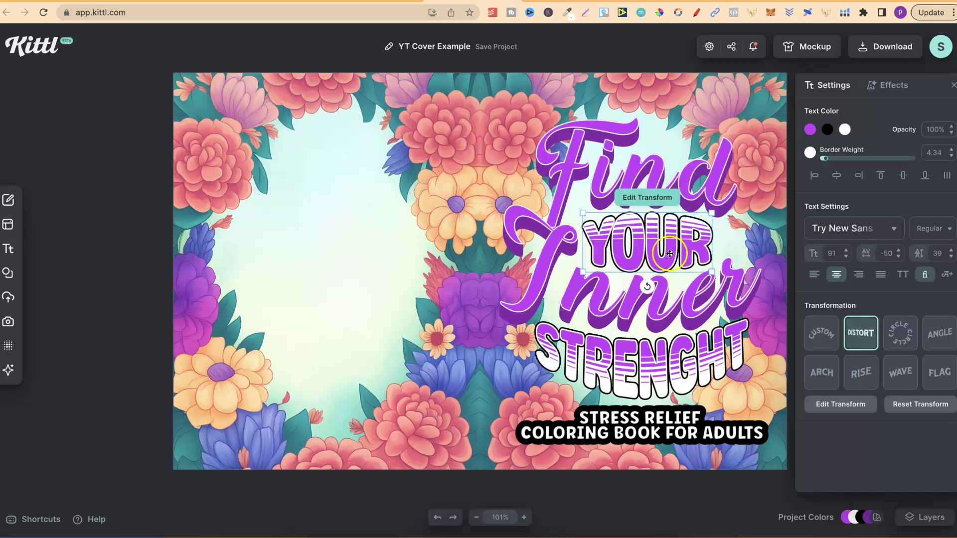
# Try Circle, Angle and Arch transforms on YOUR, adjusting the slant and arch strength
pyautogui.click(904, 338)
pyautogui.click(932, 337)
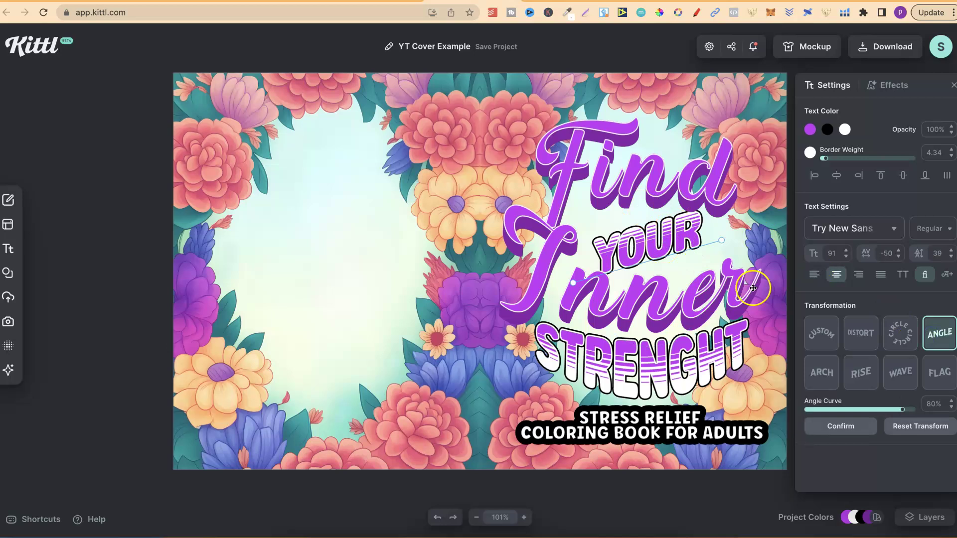
pyautogui.click(821, 375)
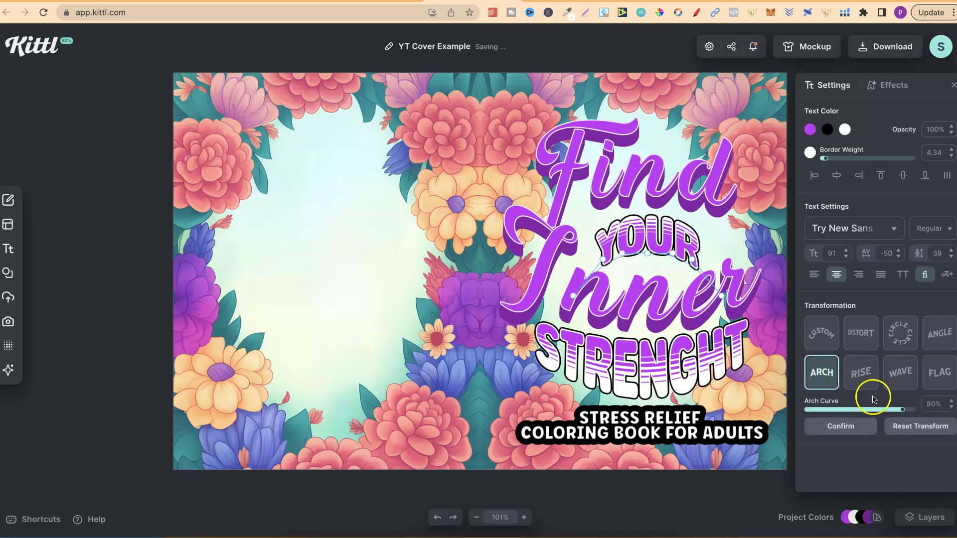
pyautogui.click(939, 332)
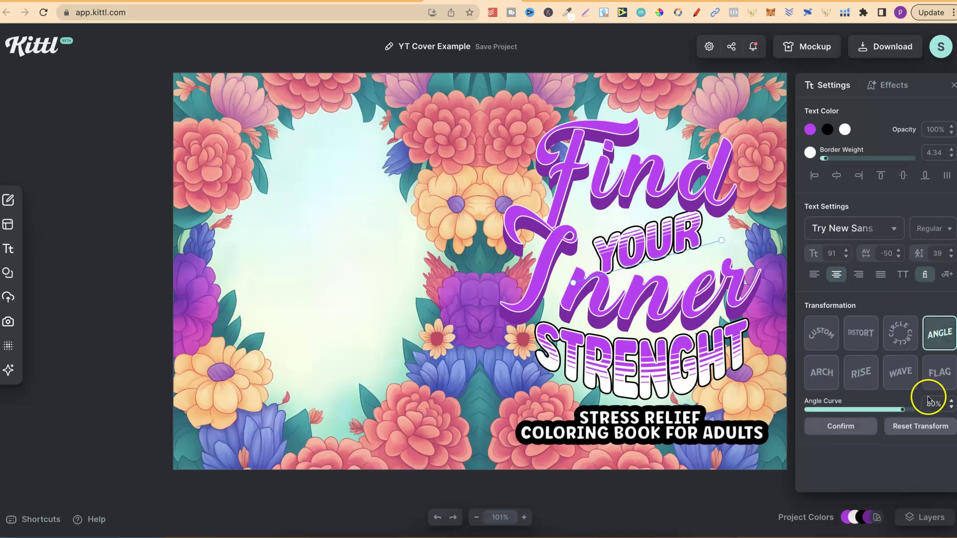
pyautogui.moveTo(902, 409)
pyautogui.mouseDown()
pyautogui.moveTo(849, 410)
pyautogui.moveTo(904, 410)
pyautogui.mouseUp()
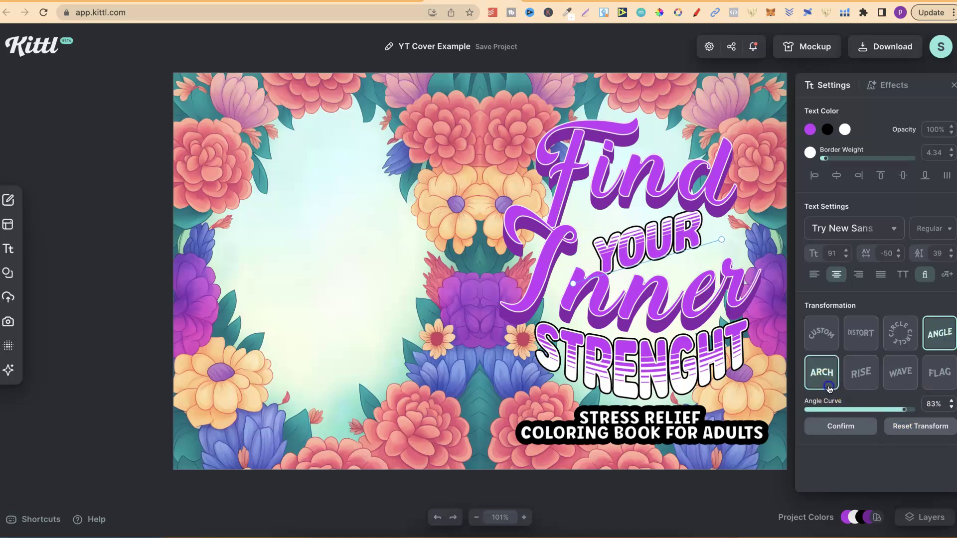
pyautogui.click(828, 389)
pyautogui.moveTo(902, 410)
pyautogui.mouseDown()
pyautogui.moveTo(865, 408)
pyautogui.moveTo(894, 410)
pyautogui.mouseUp()
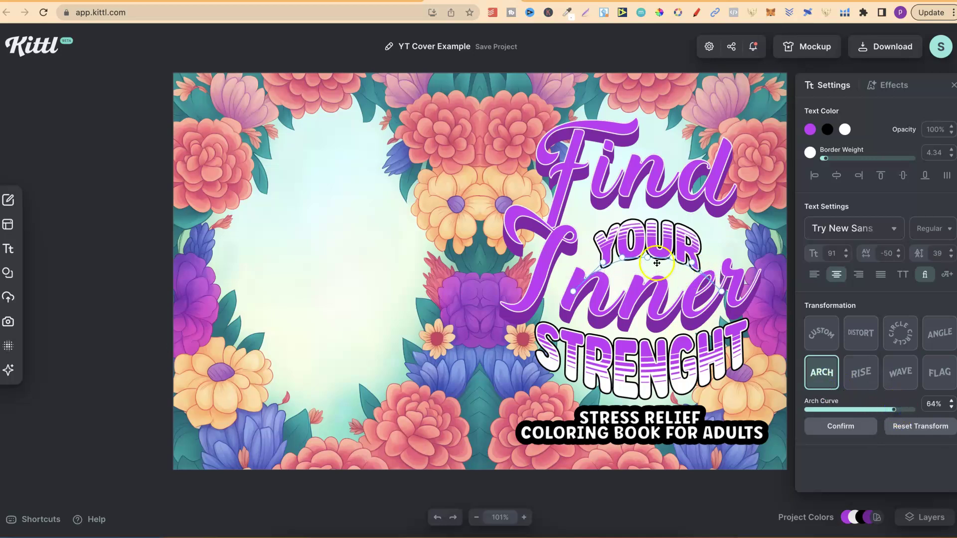
pyautogui.click(647, 256)
pyautogui.moveTo(647, 259); pyautogui.dragTo(648, 263)
# Try Custom, Rise, Wave and Flag transforms on YOUR, with the curve near 80%
pyautogui.click(834, 342)
pyautogui.click(858, 373)
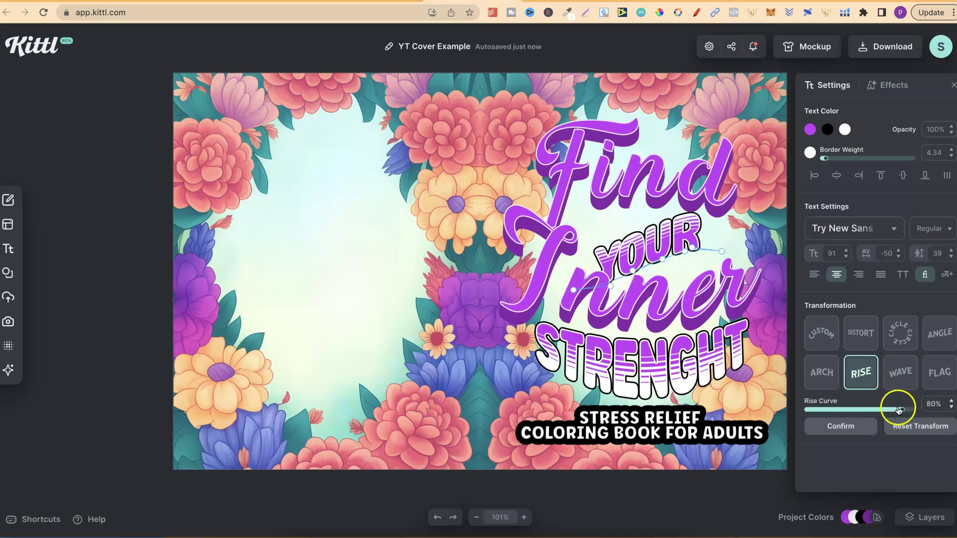
pyautogui.moveTo(902, 409)
pyautogui.mouseDown()
pyautogui.moveTo(872, 410)
pyautogui.moveTo(904, 413)
pyautogui.mouseUp()
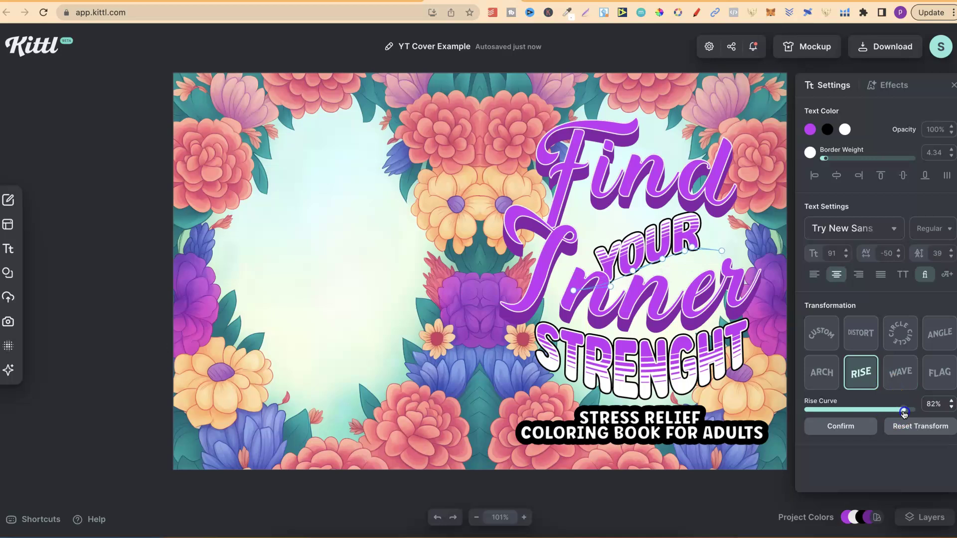
pyautogui.click(898, 374)
pyautogui.click(940, 380)
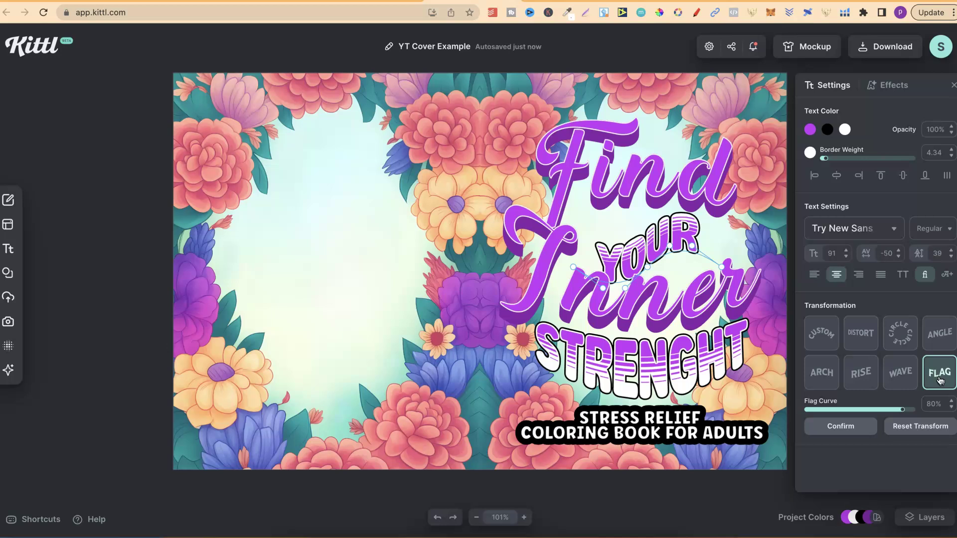
# Undo YOUR's flag warp back to the Distort transform
pyautogui.hotkey('ctrl', 'z')
pyautogui.hotkey('ctrl', 'z')
pyautogui.hotkey('ctrl', 'z')
pyautogui.hotkey('ctrl', 'z')
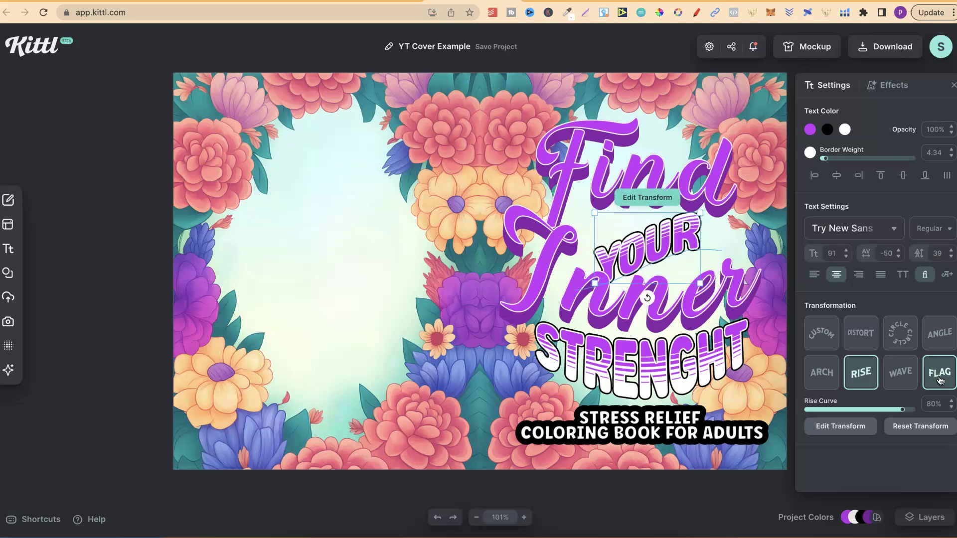
pyautogui.hotkey('ctrl', 'z')
pyautogui.hotkey('ctrl', 'z')
pyautogui.hotkey('ctrl', 'shift', 'z')
pyautogui.hotkey('ctrl', 'z')
pyautogui.hotkey('ctrl', 'z')
pyautogui.hotkey('ctrl', 'z')
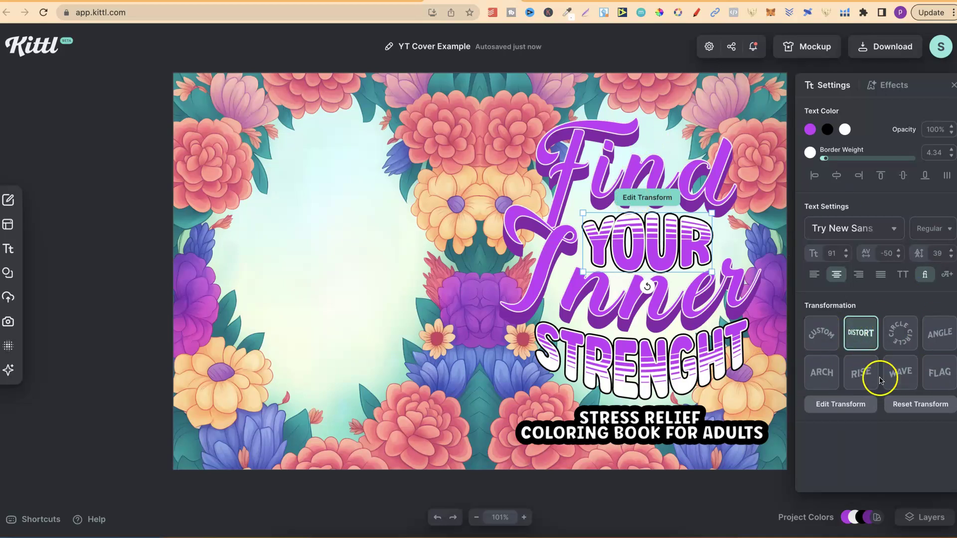
# Stretch the YOUR distortion taller at top and bottom and pull its sides inward
pyautogui.click(636, 199)
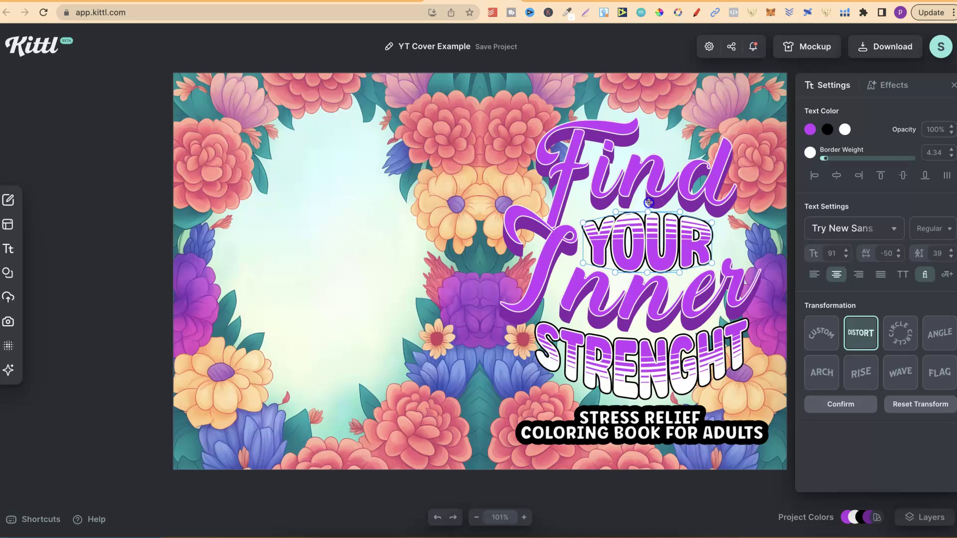
pyautogui.moveTo(649, 202); pyautogui.dragTo(648, 192)
pyautogui.moveTo(648, 272); pyautogui.dragTo(647, 289)
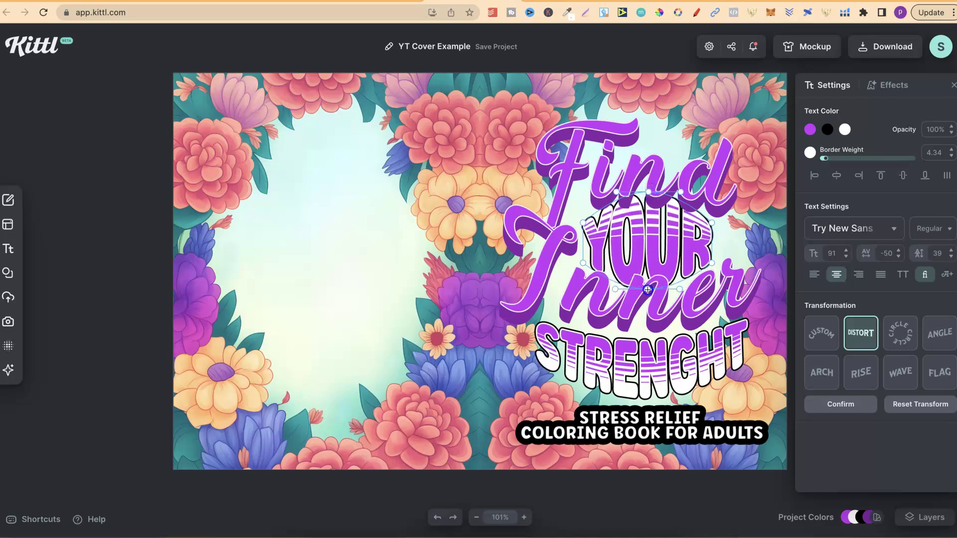
pyautogui.moveTo(712, 262); pyautogui.dragTo(701, 257)
pyautogui.moveTo(583, 262); pyautogui.dragTo(594, 255)
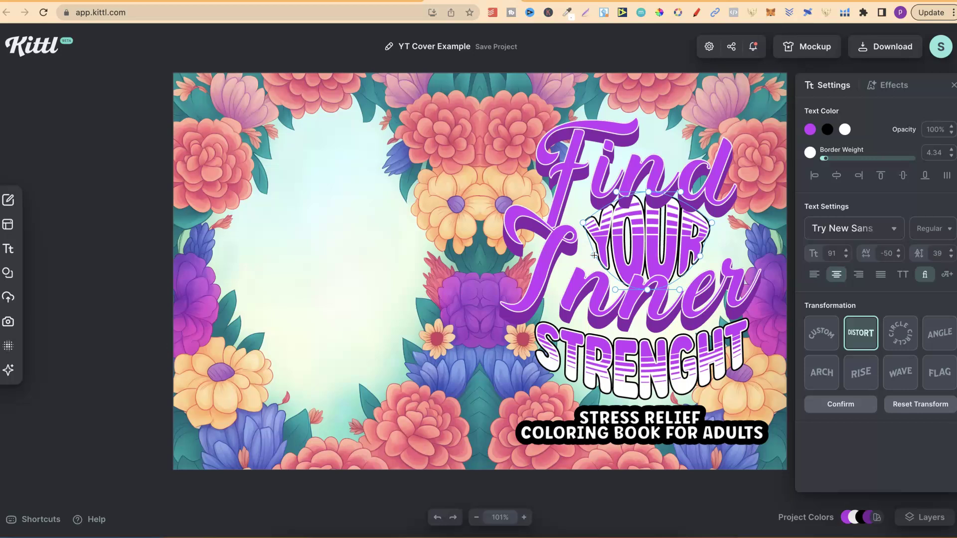
pyautogui.press('Escape')
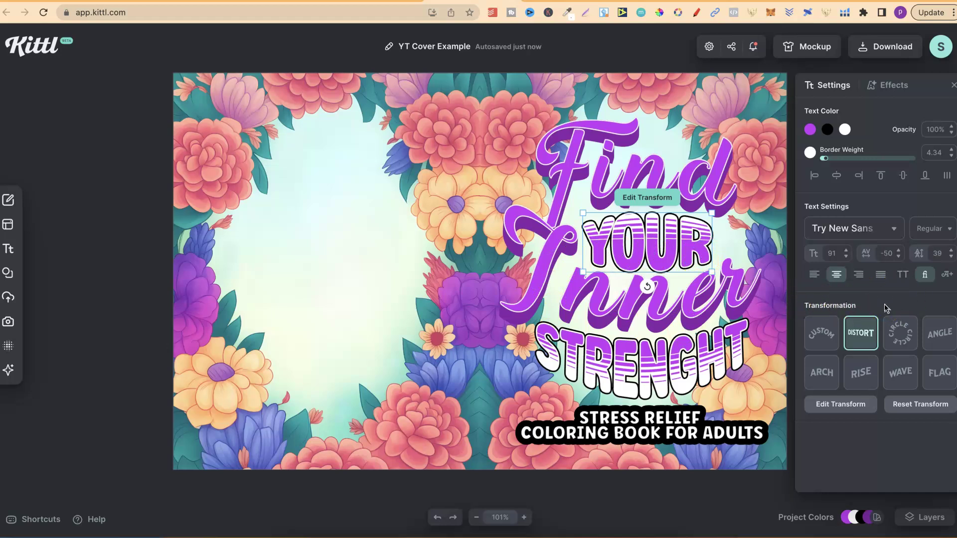
# Adjust YOUR's Fading Color Cut weight and distance, and set its stripe colour to red
pyautogui.click(889, 85)
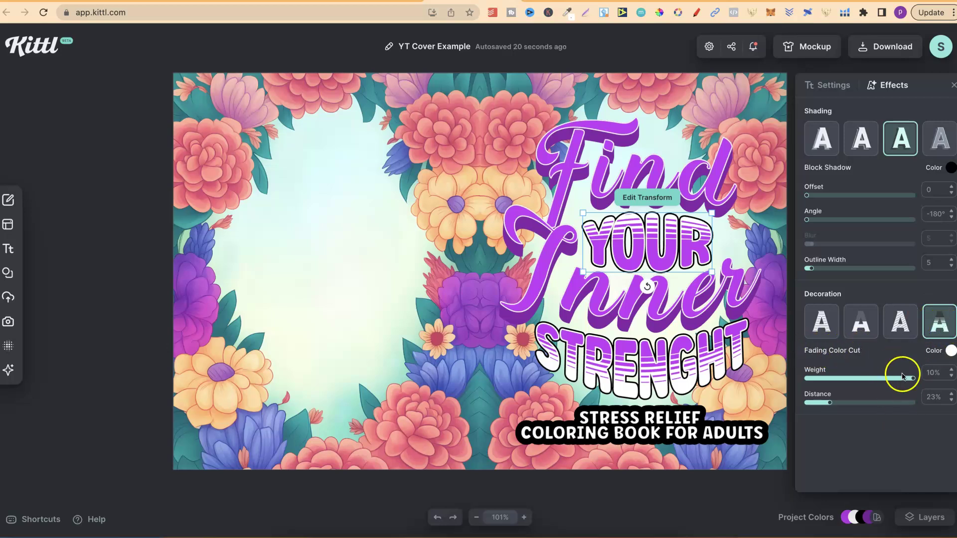
pyautogui.moveTo(899, 381)
pyautogui.mouseDown()
pyautogui.moveTo(831, 381)
pyautogui.moveTo(913, 380)
pyautogui.mouseUp()
pyautogui.moveTo(830, 403)
pyautogui.mouseDown()
pyautogui.moveTo(878, 406)
pyautogui.moveTo(829, 403)
pyautogui.mouseUp()
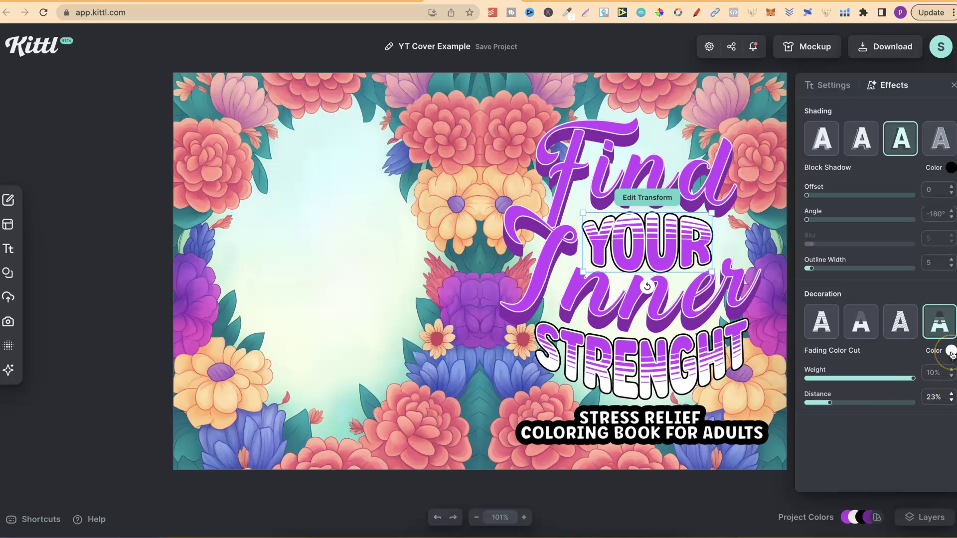
pyautogui.click(824, 85)
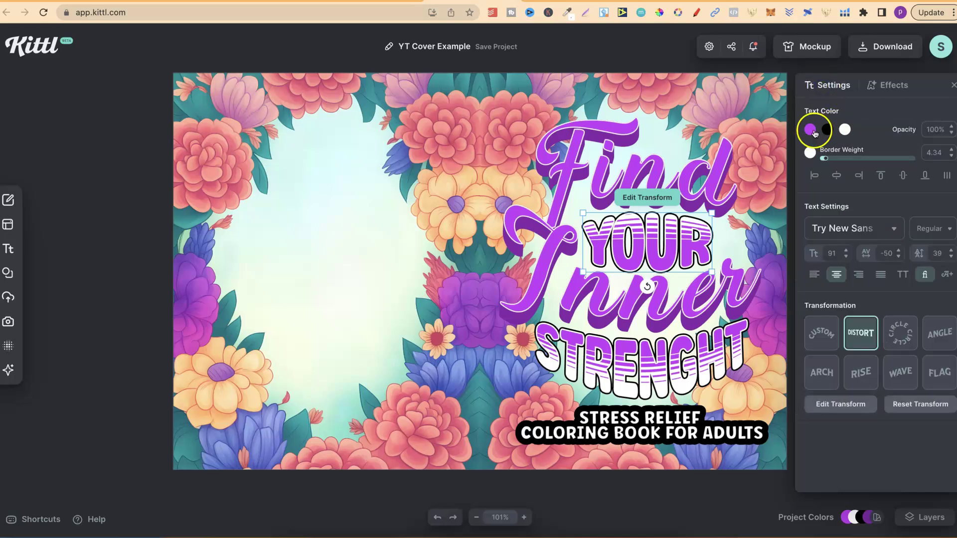
pyautogui.click(878, 83)
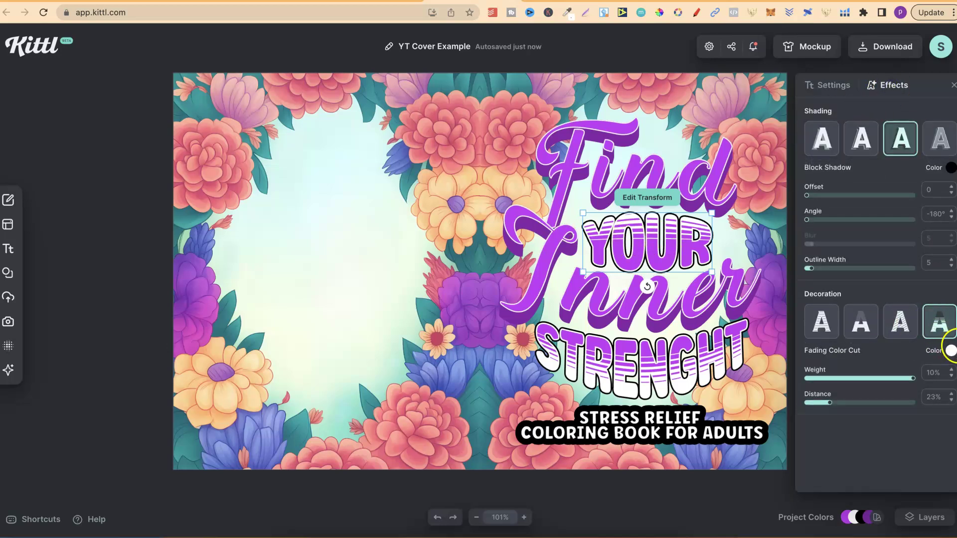
pyautogui.click(950, 352)
pyautogui.click(918, 374)
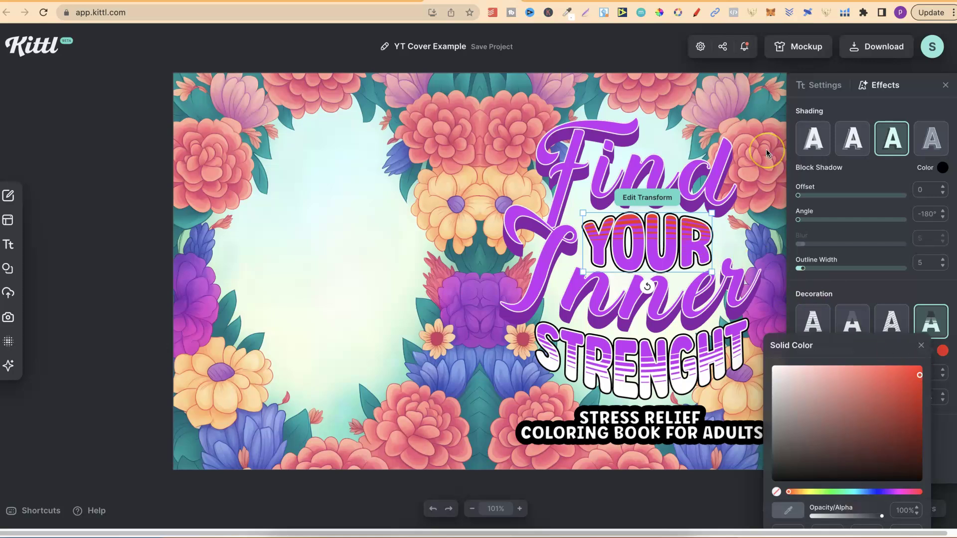
# Close the colour picker and turn off the block shadow on YOUR
pyautogui.click(920, 345)
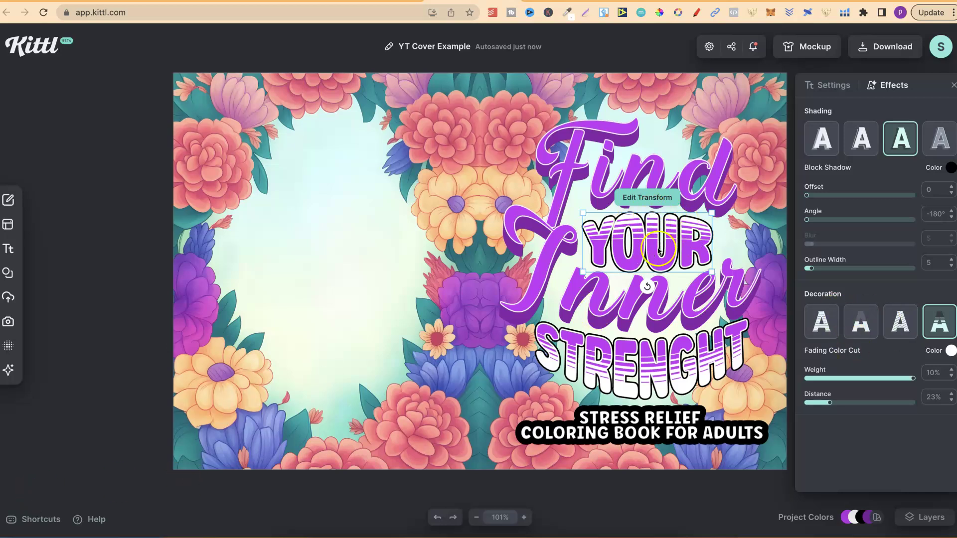
pyautogui.click(900, 143)
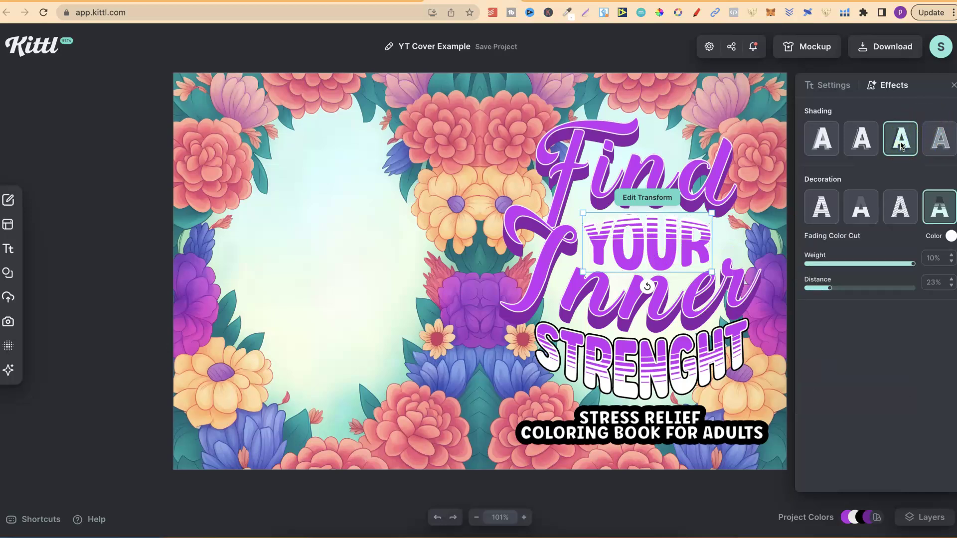
pyautogui.click(849, 87)
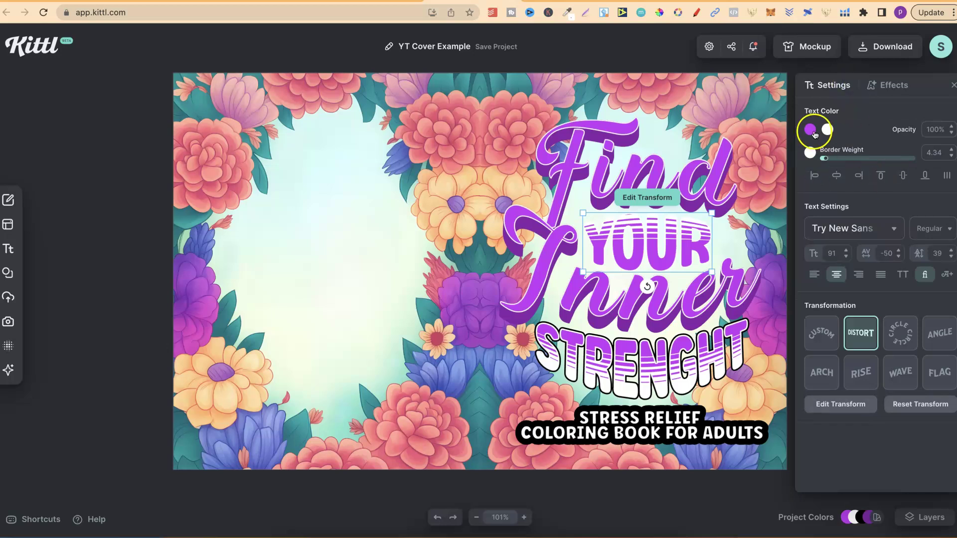
# Remove and restore YOUR's Distort transform, leaving it ready for Edit Transform
pyautogui.click(860, 332)
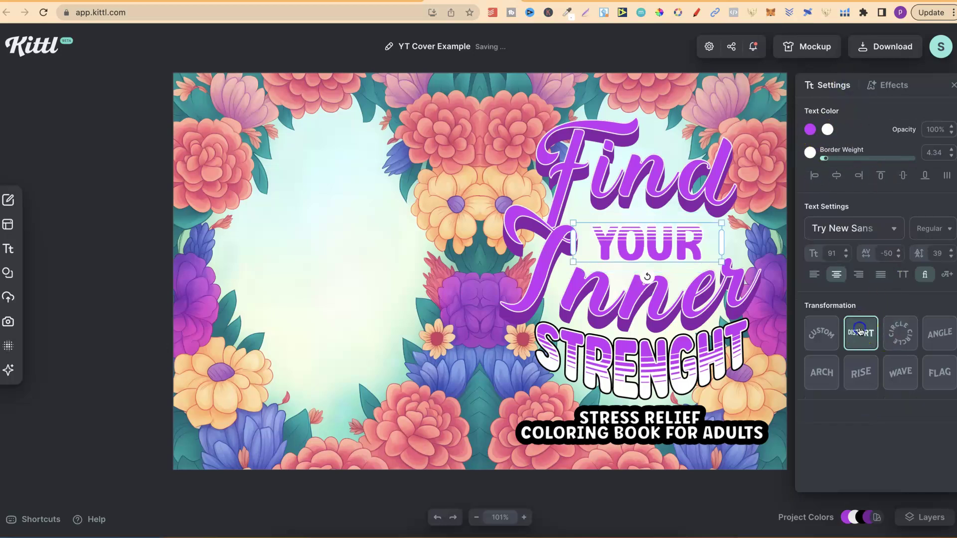
pyautogui.click(627, 182)
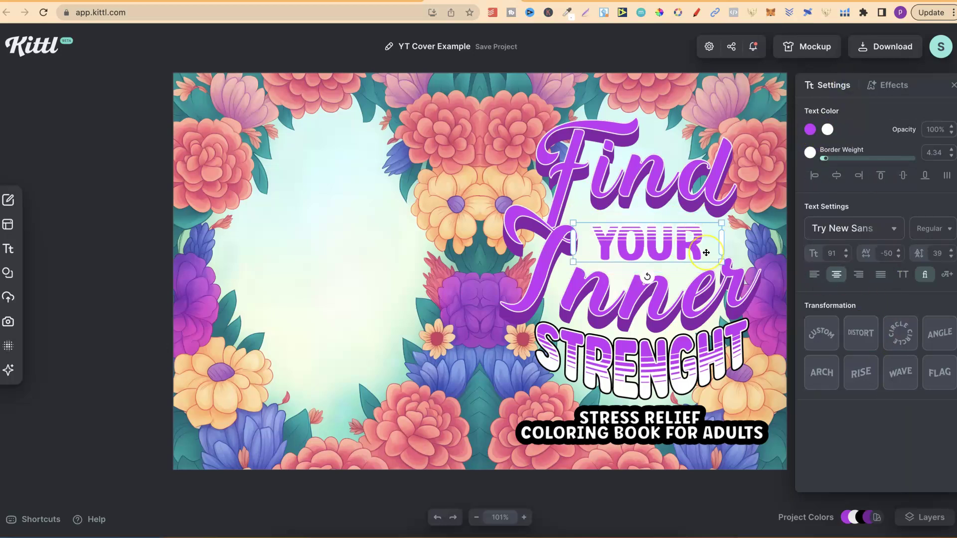
pyautogui.hotkey('ctrl', 'z')
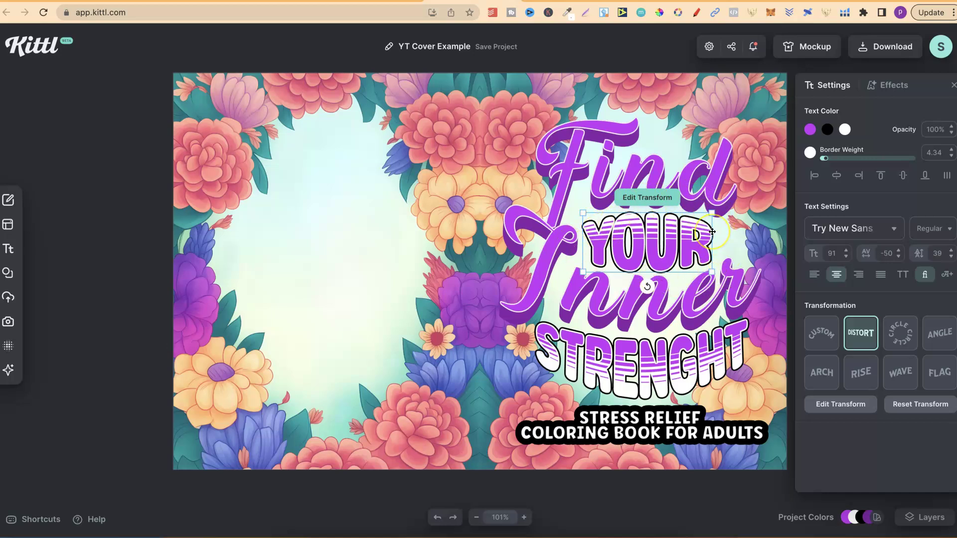
pyautogui.click(647, 198)
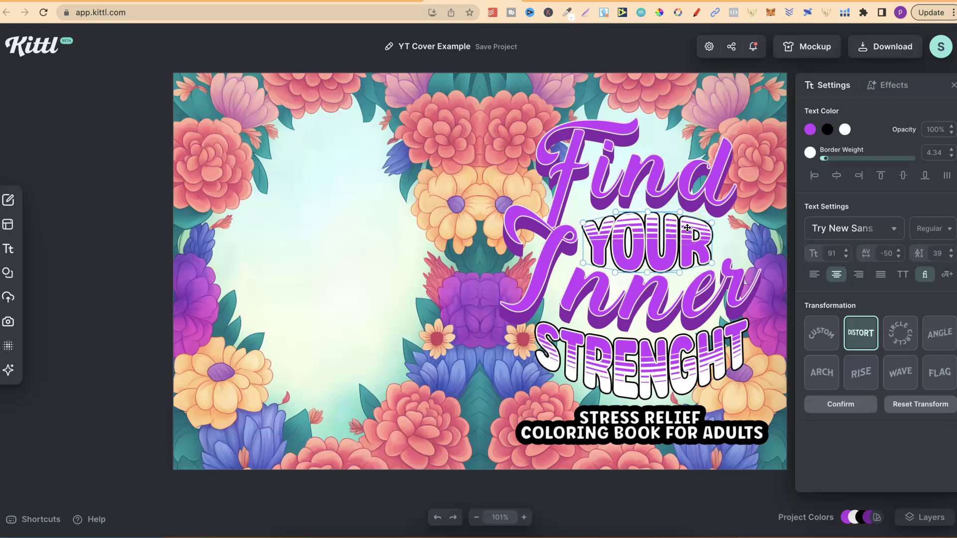
pyautogui.click(667, 311)
# Steepen the Find arch toward its right end, changing its curve from 85% to 87%
pyautogui.click(622, 172)
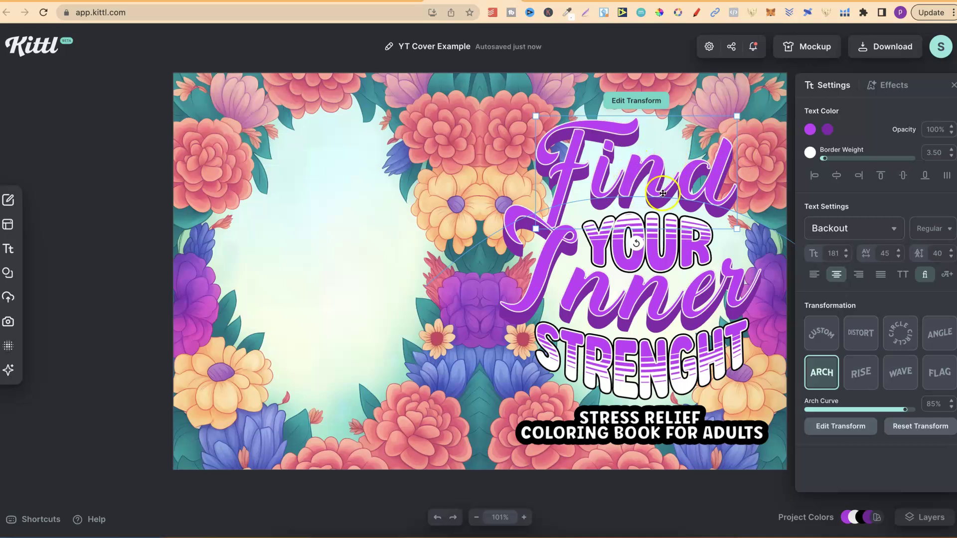
pyautogui.click(641, 102)
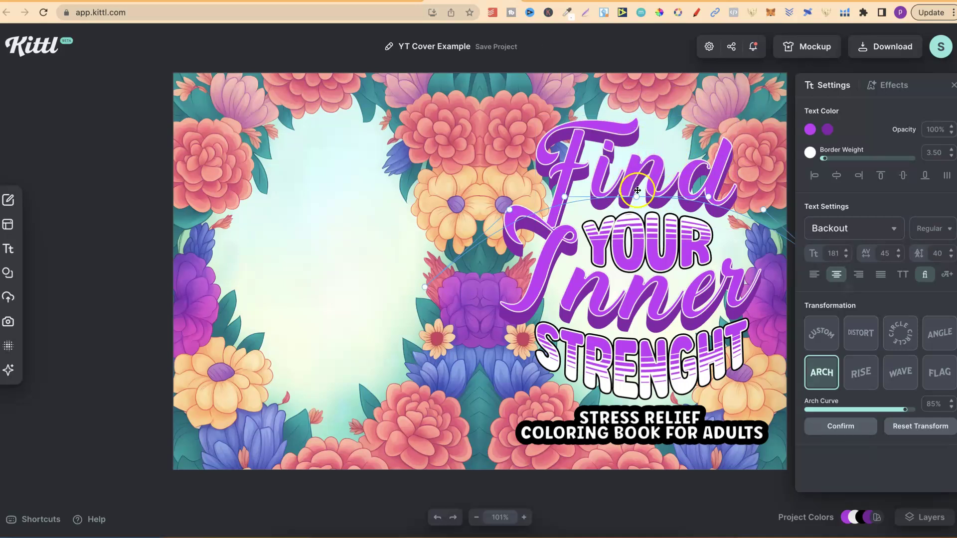
pyautogui.moveTo(637, 195)
pyautogui.mouseDown()
pyautogui.moveTo(637, 172)
pyautogui.moveTo(638, 195)
pyautogui.mouseUp()
pyautogui.click(710, 195)
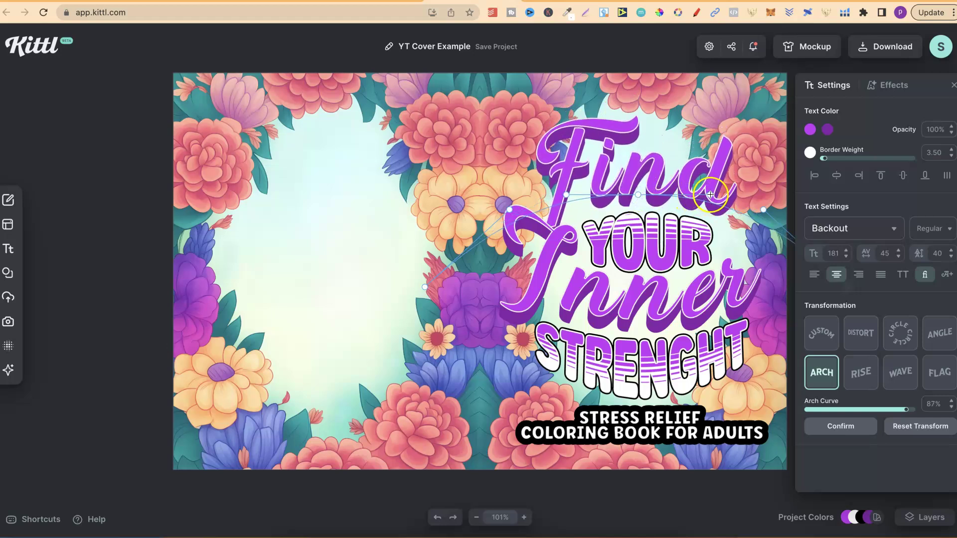
pyautogui.moveTo(708, 207); pyautogui.dragTo(725, 193)
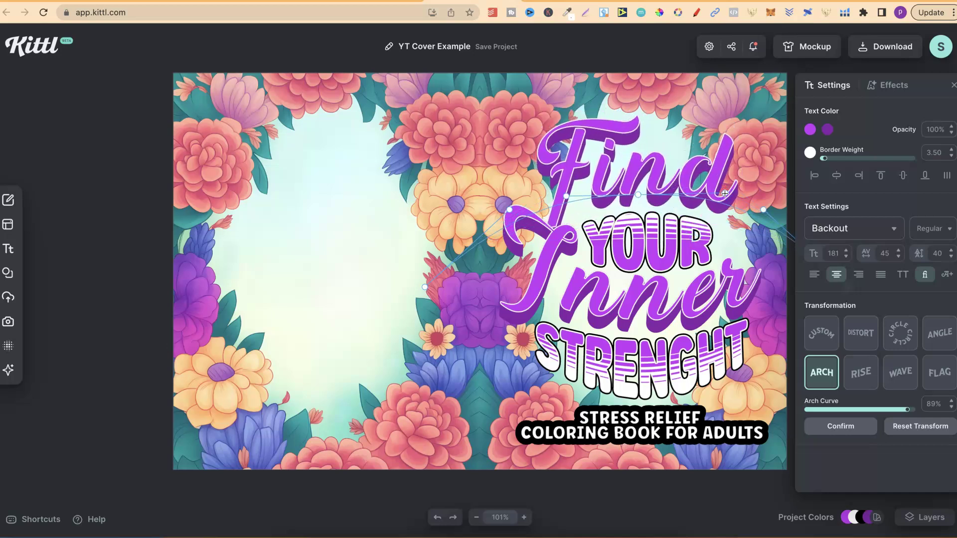
pyautogui.click(725, 192)
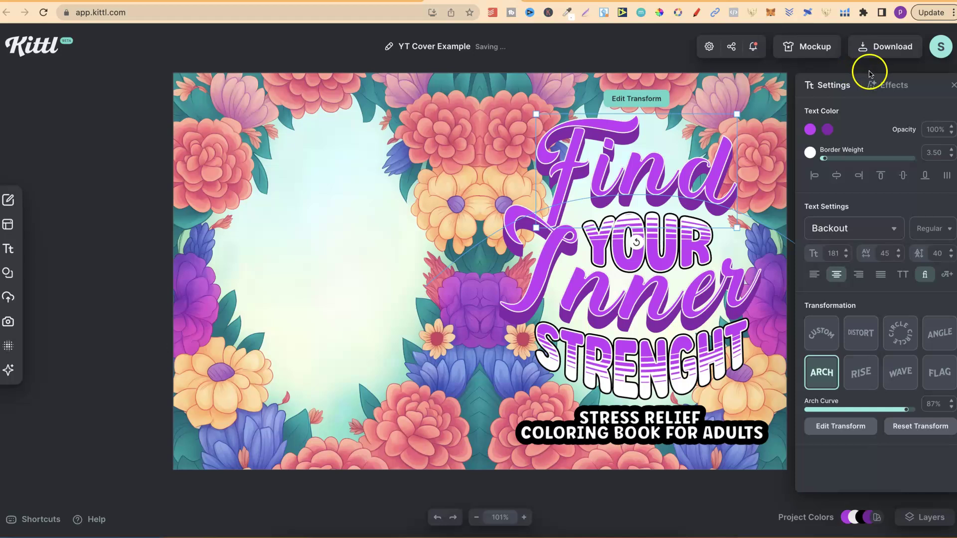
# Test Find's purple block shadow angle and offset, ending at -90° and offset 6
pyautogui.click(885, 89)
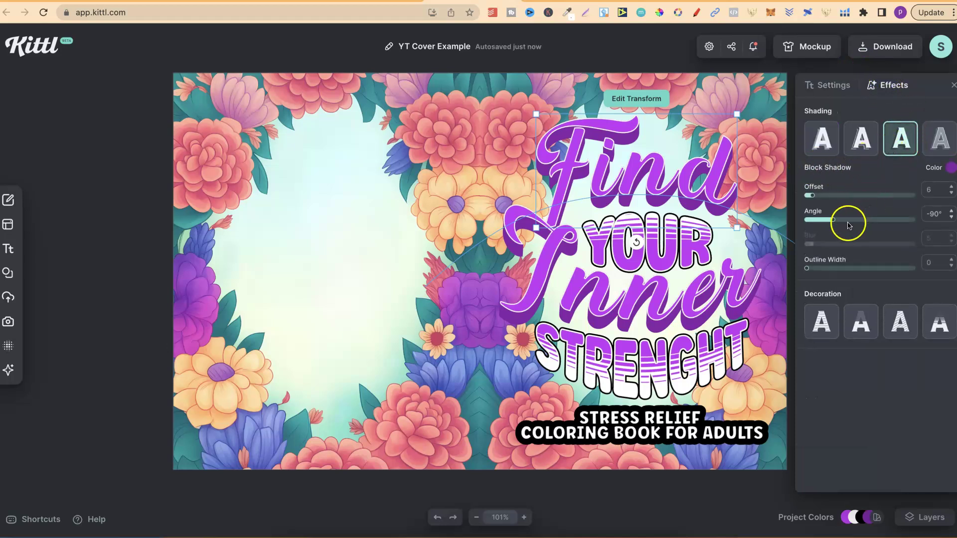
pyautogui.moveTo(836, 223); pyautogui.dragTo(810, 219)
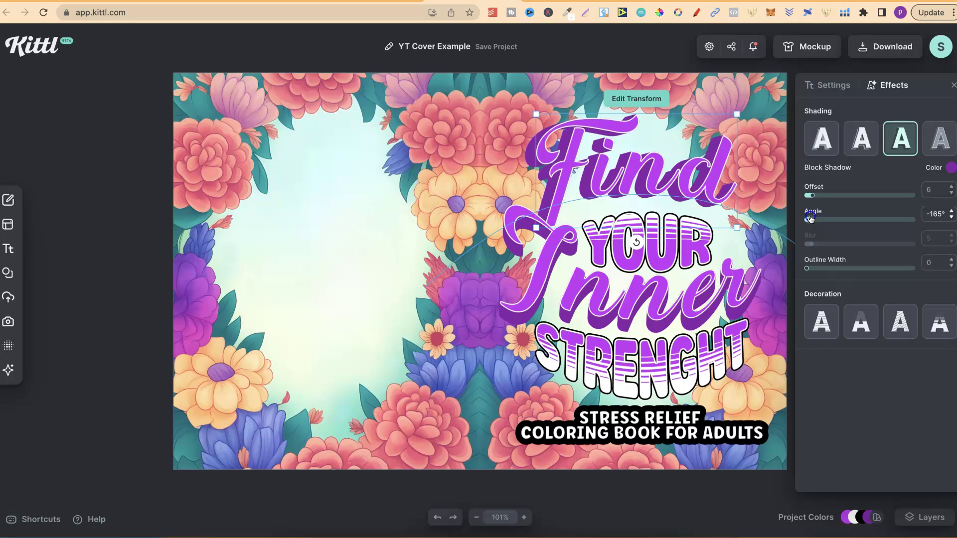
pyautogui.moveTo(672, 170); pyautogui.dragTo(677, 177)
pyautogui.moveTo(809, 196)
pyautogui.mouseDown()
pyautogui.moveTo(827, 192)
pyautogui.moveTo(811, 194)
pyautogui.mouseUp()
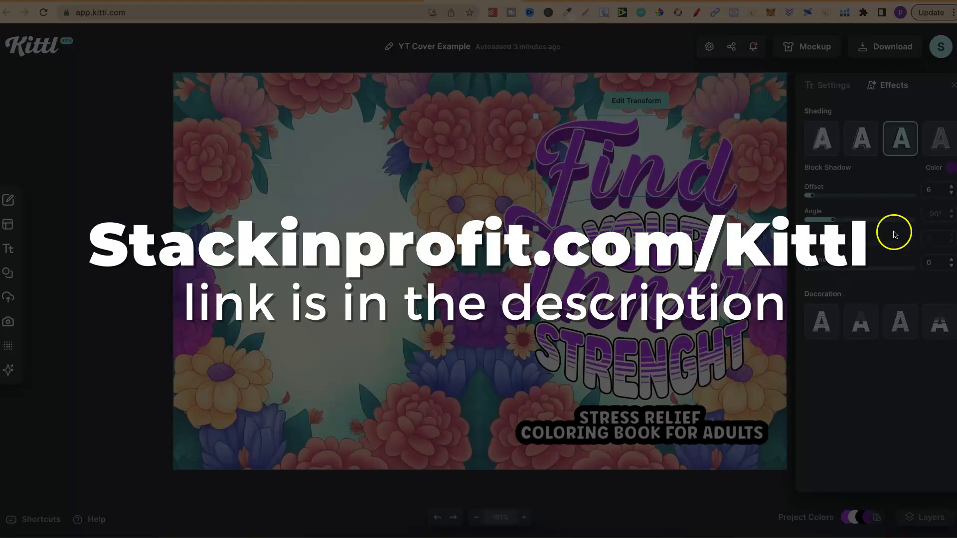
# Try horizontal lines, Color Cut, Fading Color Cut and oblique line decorations on Find, then remove decoration
pyautogui.click(817, 322)
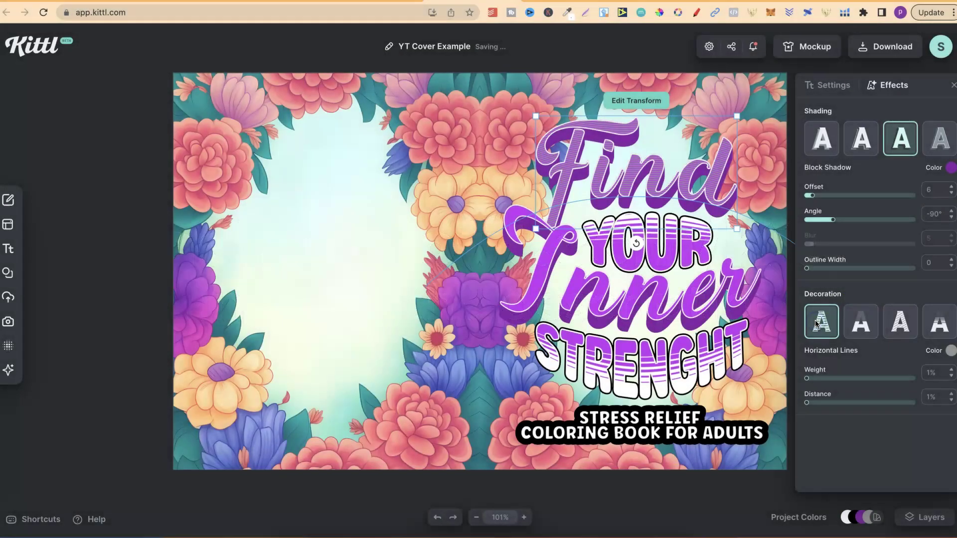
pyautogui.click(858, 325)
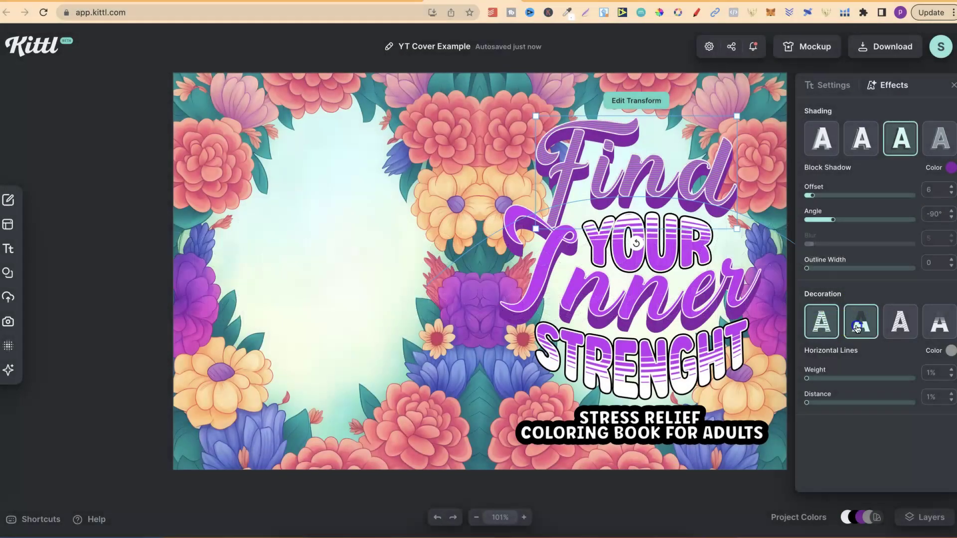
pyautogui.click(900, 321)
pyautogui.click(935, 321)
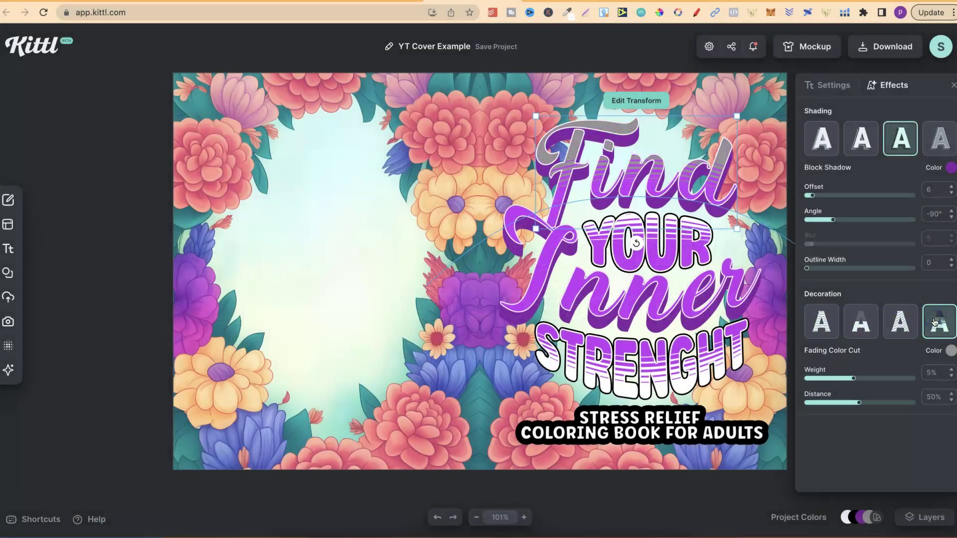
pyautogui.click(915, 316)
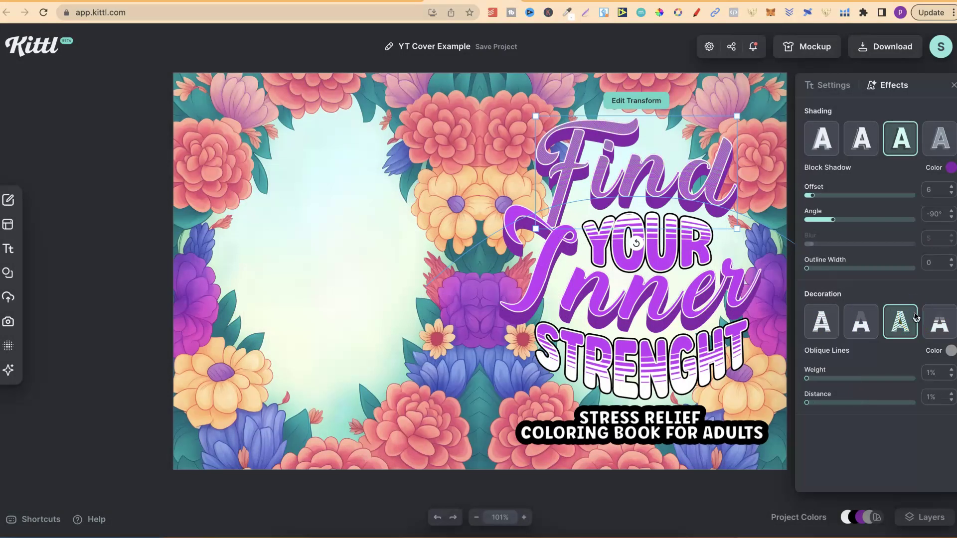
pyautogui.click(917, 304)
# Compare line and 3D shadows on Find, return to block shadow, and deselect to preview the cover
pyautogui.click(822, 134)
pyautogui.click(849, 138)
pyautogui.click(900, 135)
pyautogui.click(939, 140)
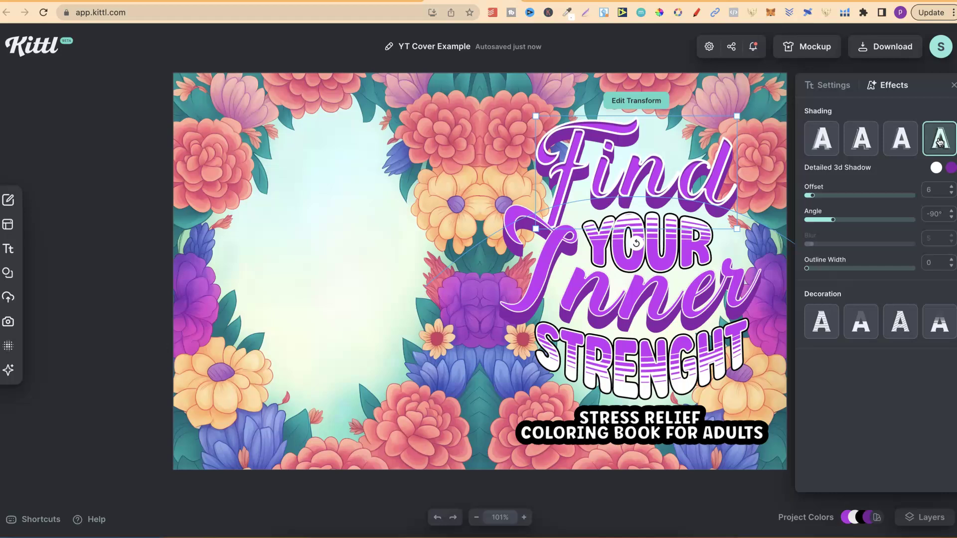
pyautogui.click(900, 138)
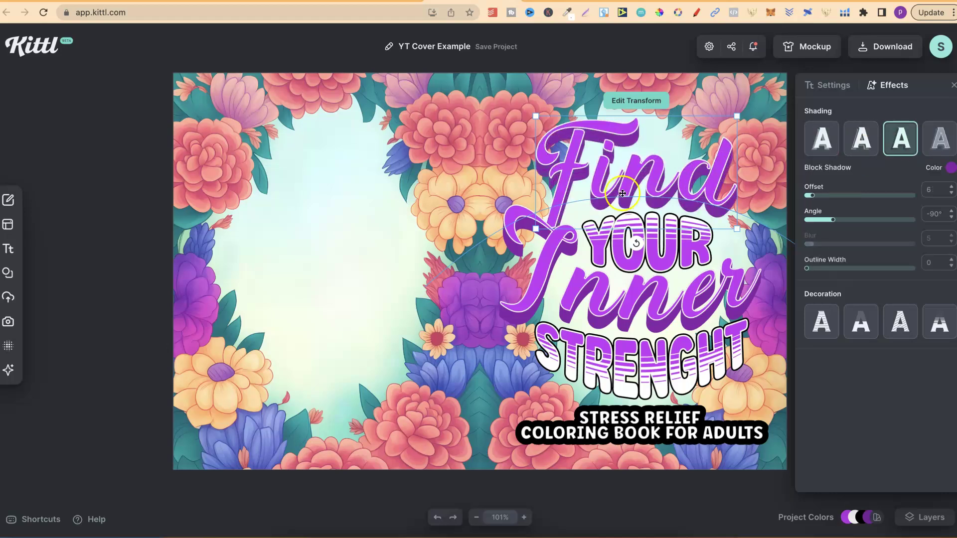
pyautogui.click(447, 251)
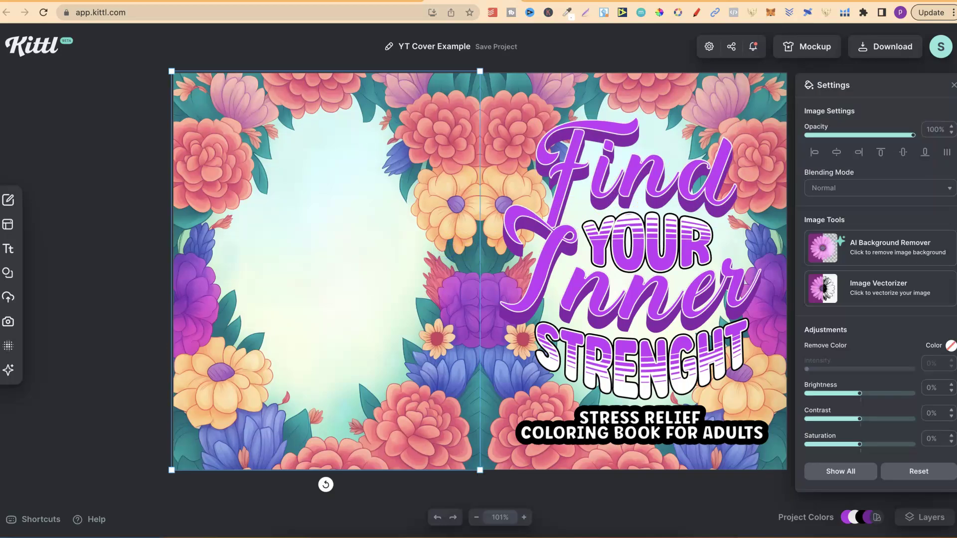
pyautogui.click(32, 495)
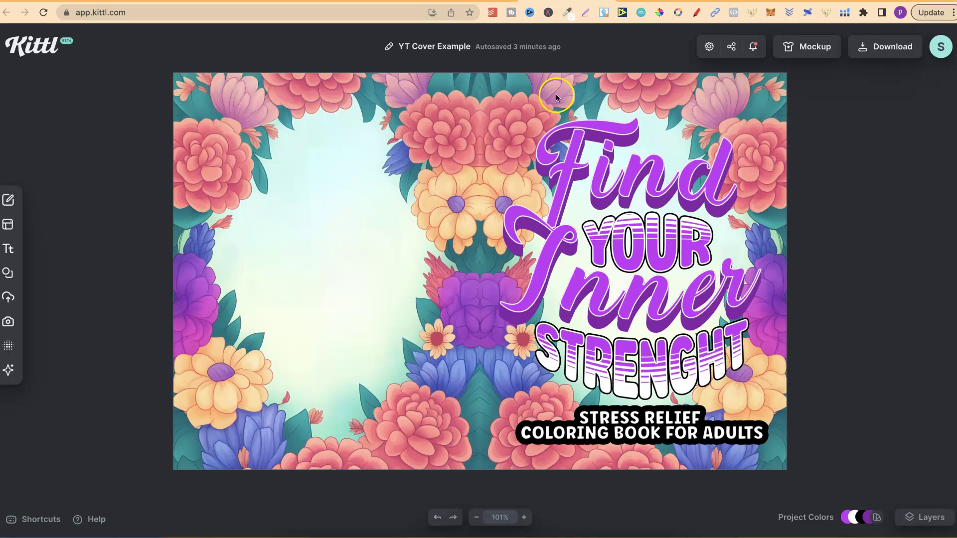
# Scroll through the Kittl premium fonts page, then open the text transformation tool feature page
pyautogui.click(657, 1)
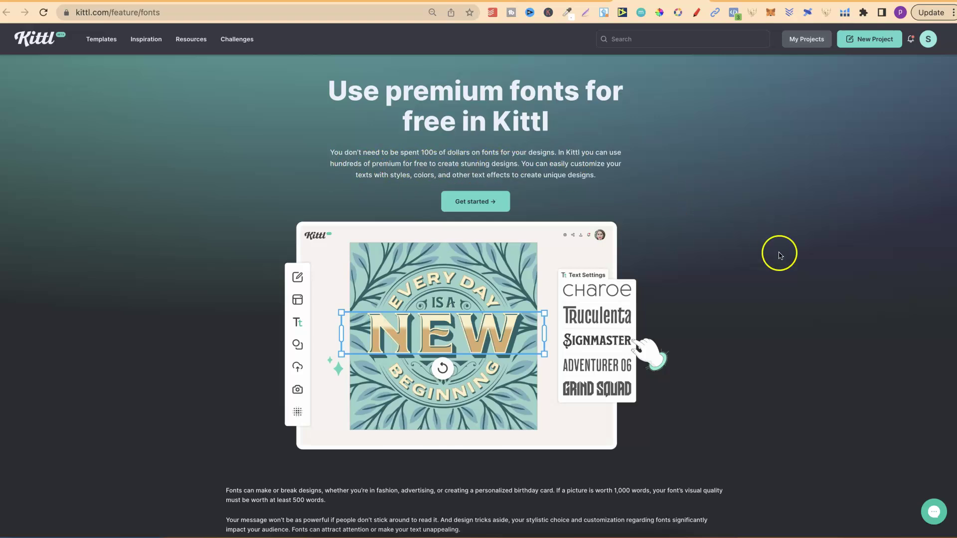
pyautogui.scroll(-3, 781, 258)
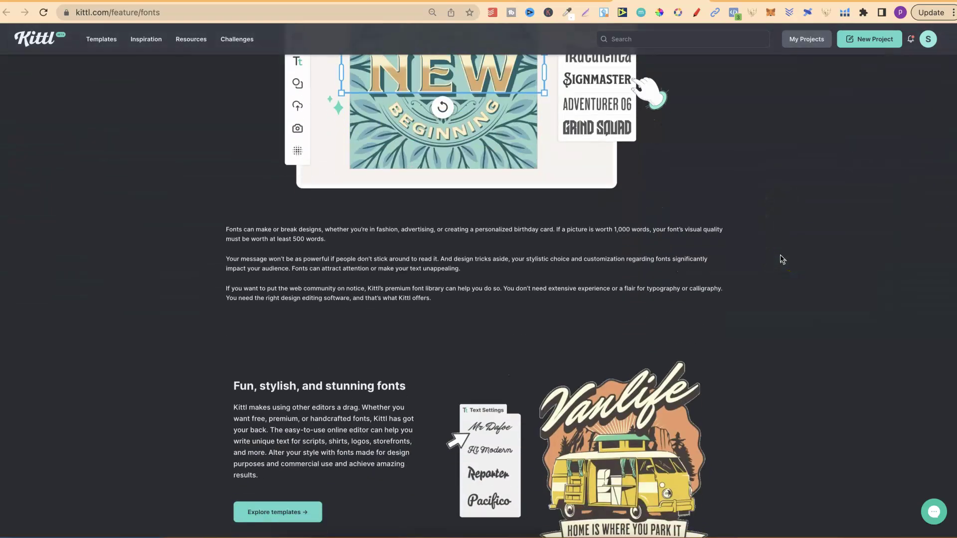
pyautogui.scroll(-4, 780, 259)
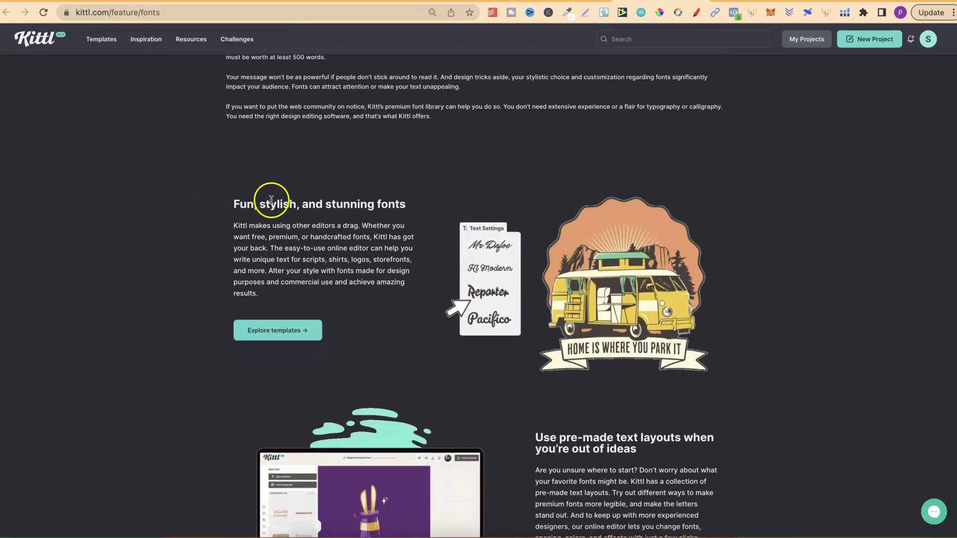
pyautogui.scroll(-1, 818, 275)
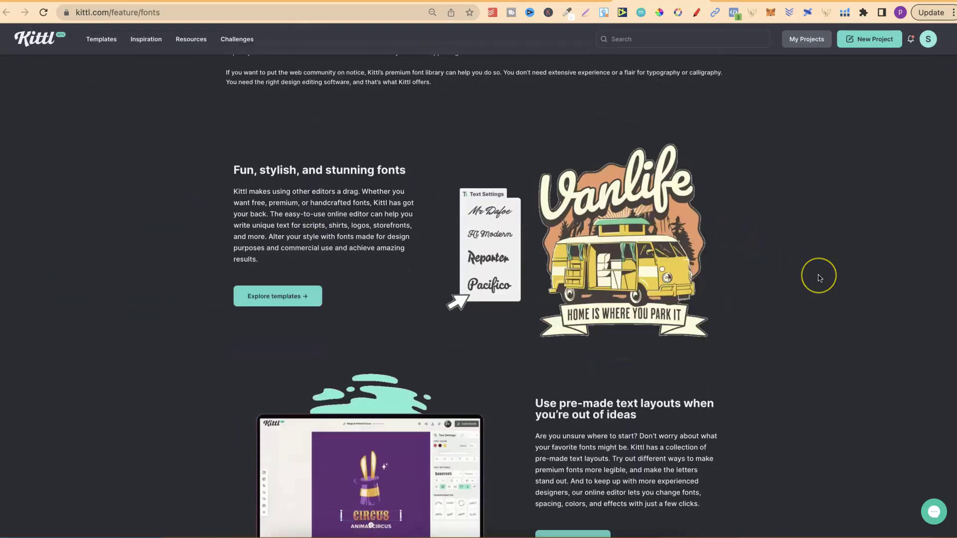
pyautogui.scroll(-3, 817, 275)
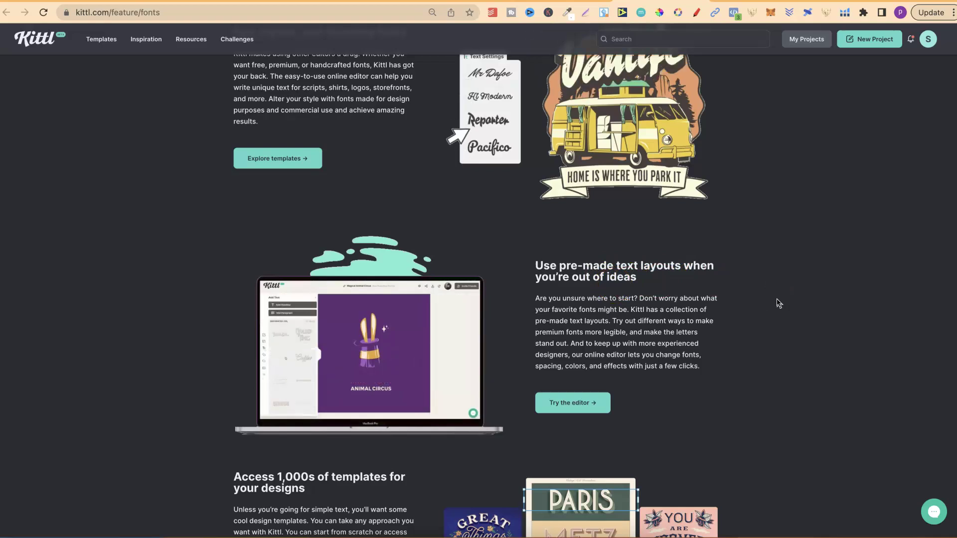
pyautogui.scroll(-2, 779, 303)
pyautogui.scroll(-5, 779, 303)
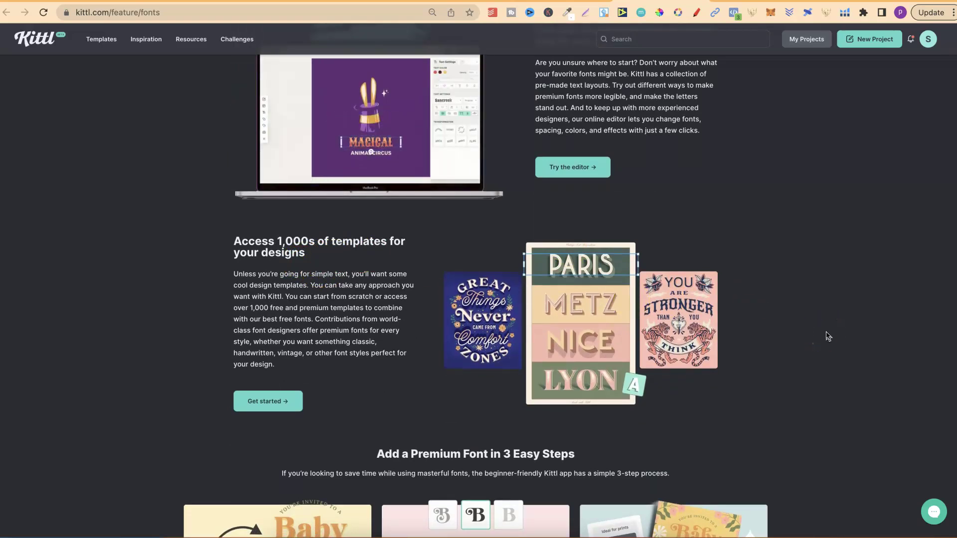
pyautogui.scroll(-5, 827, 336)
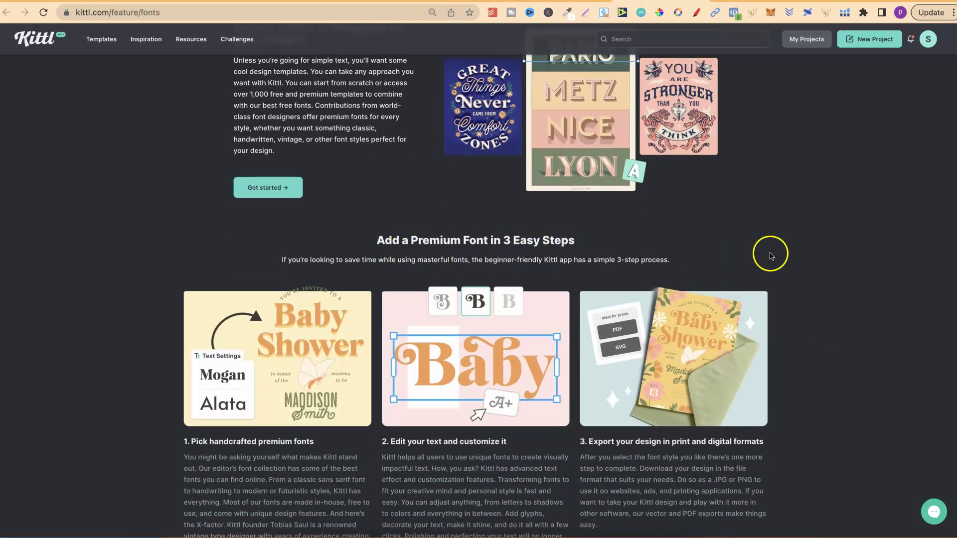
pyautogui.scroll(-10, 822, 281)
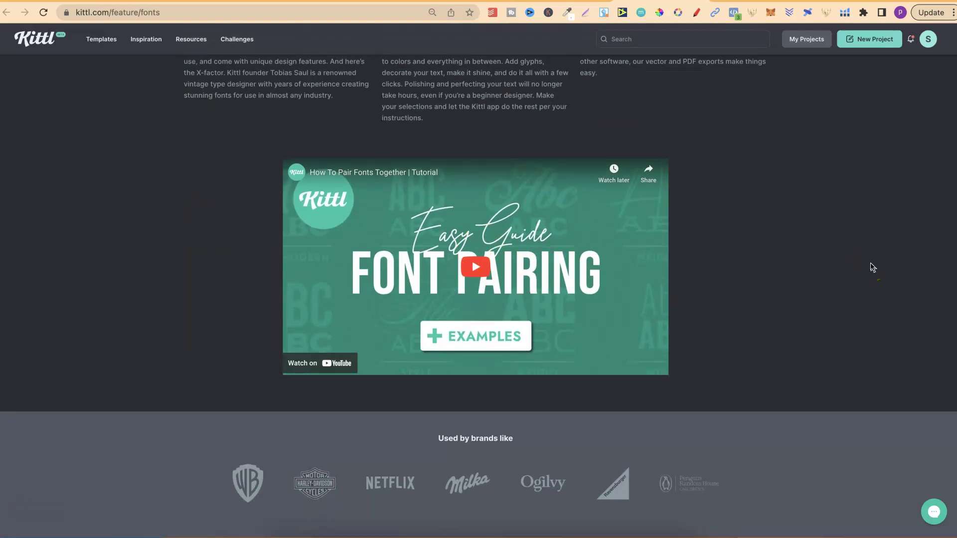
pyautogui.click(868, 256)
pyautogui.scroll(15, 871, 263)
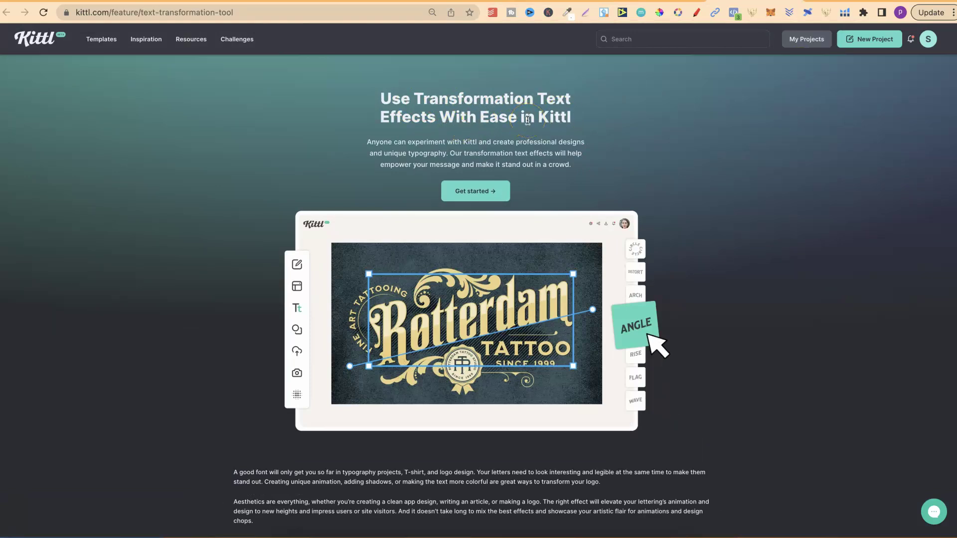
# Browse the transformation text effects page, then switch to the Text Effect Maker page with Ctrl+Tab
pyautogui.scroll(-6, 820, 314)
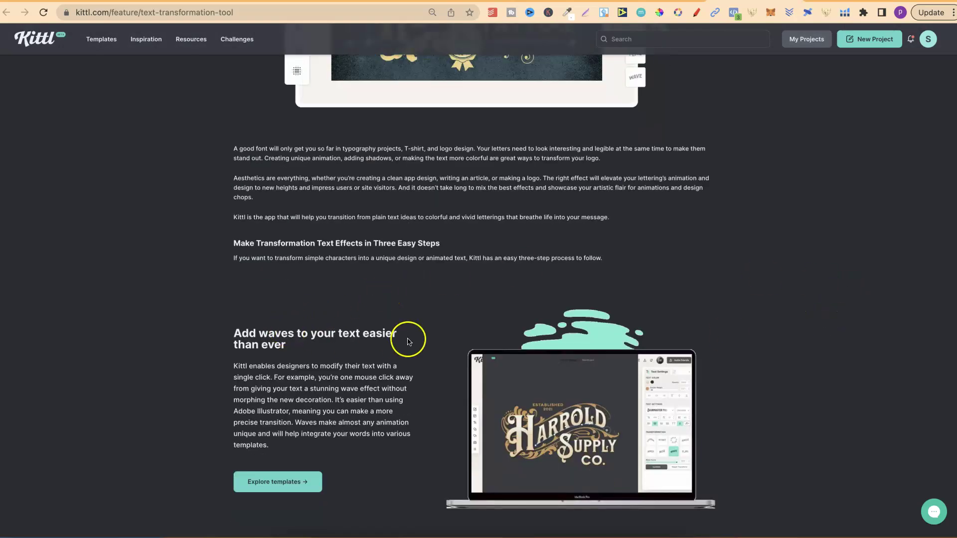
pyautogui.scroll(-6, 813, 359)
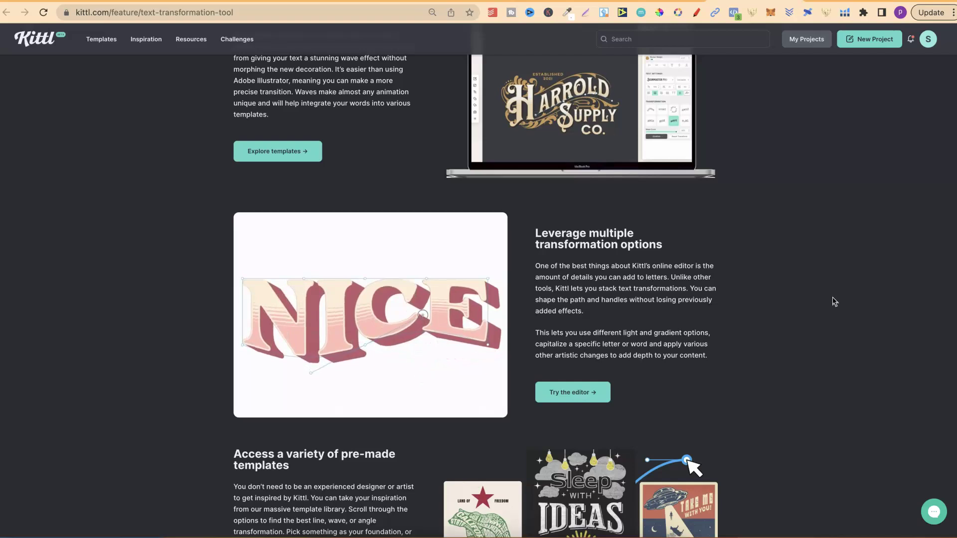
pyautogui.click(827, 298)
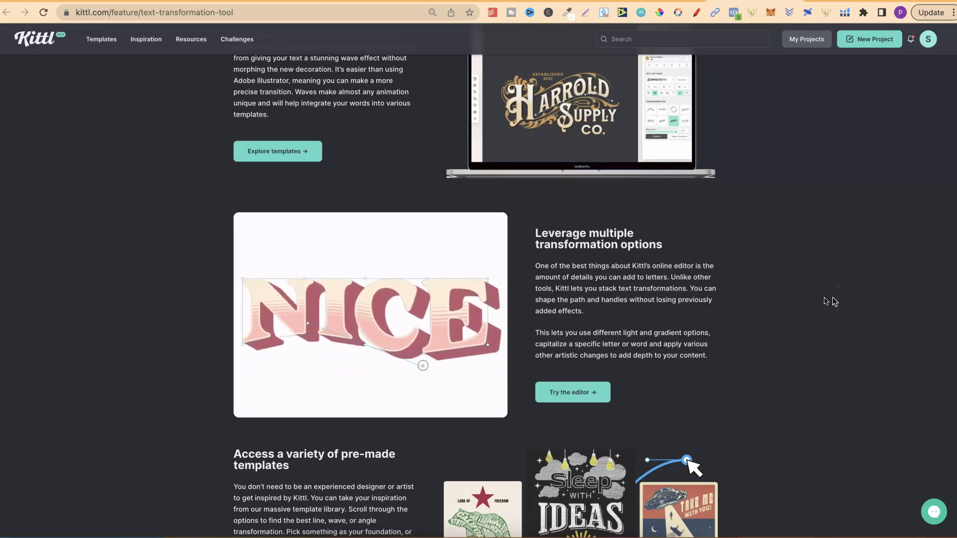
pyautogui.scroll(-3, 827, 299)
pyautogui.click(384, 309)
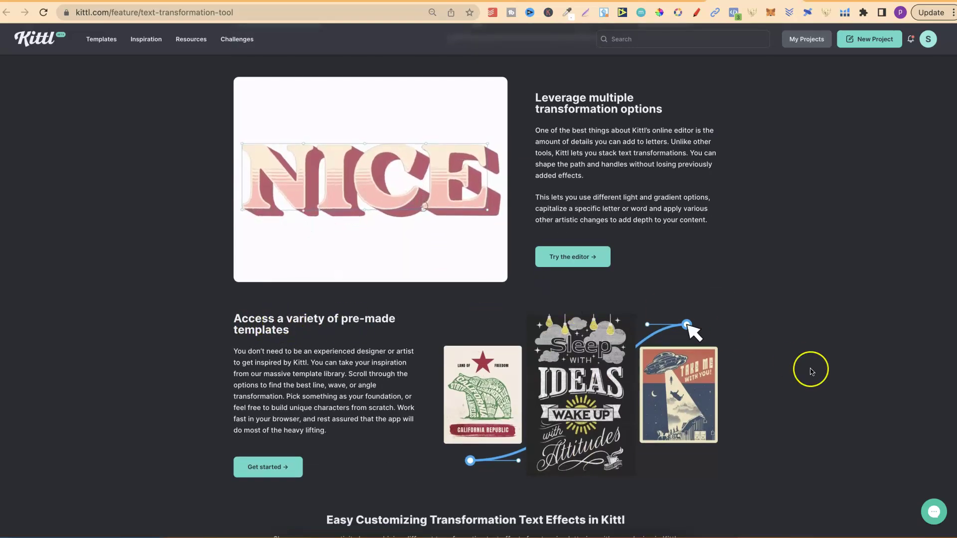
pyautogui.scroll(-12, 811, 372)
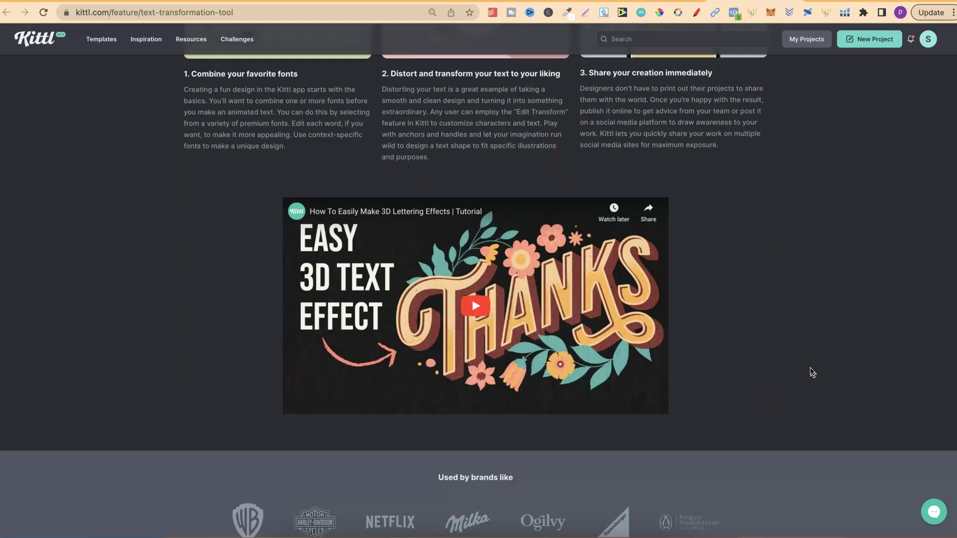
pyautogui.scroll(12, 813, 372)
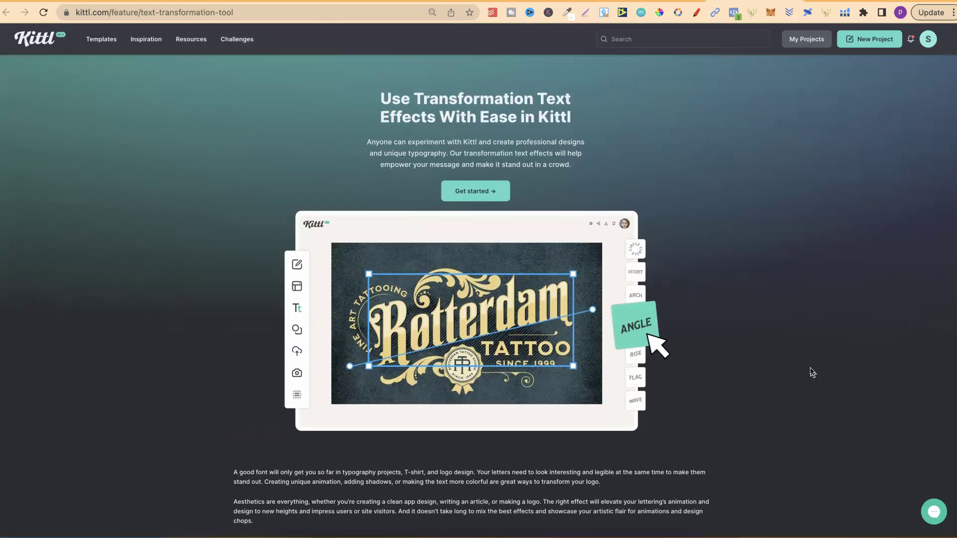
pyautogui.hotkey('ctrl', 'Tab')
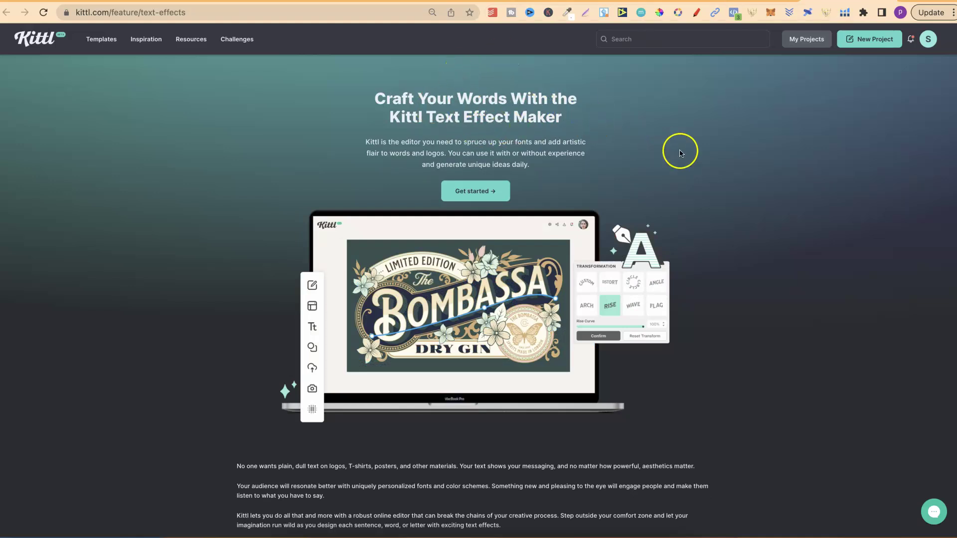
pyautogui.scroll(-5, 776, 244)
pyautogui.scroll(-6, 776, 245)
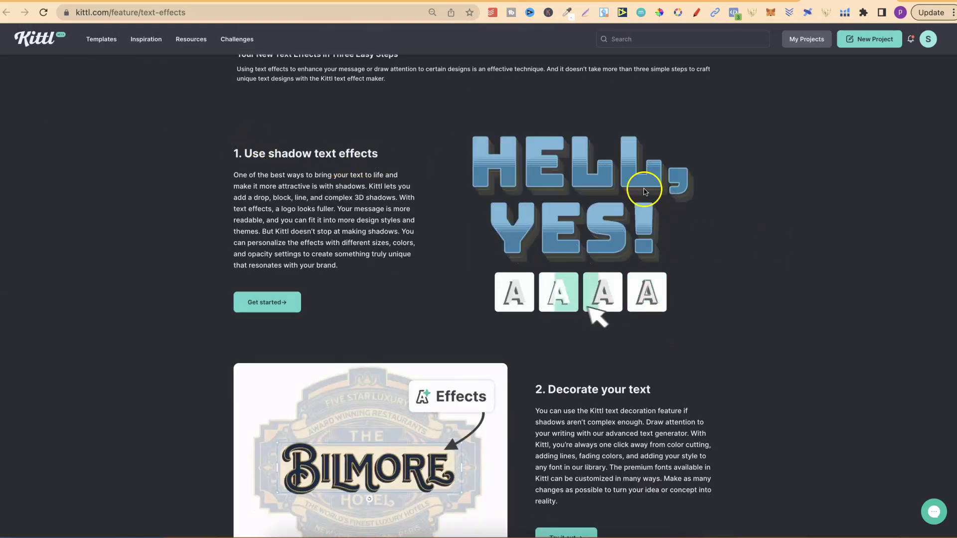
pyautogui.scroll(-4, 908, 264)
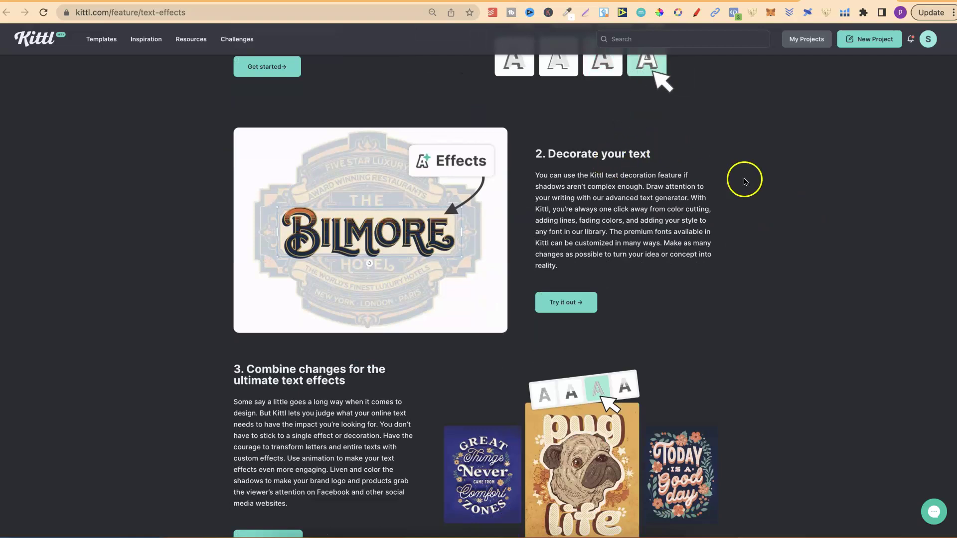
pyautogui.scroll(-4, 802, 262)
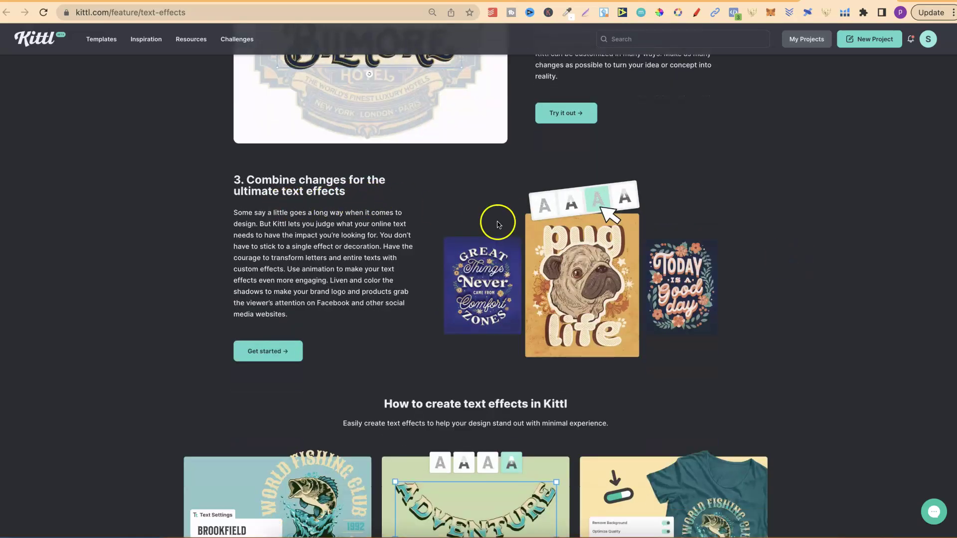
pyautogui.scroll(-6, 771, 338)
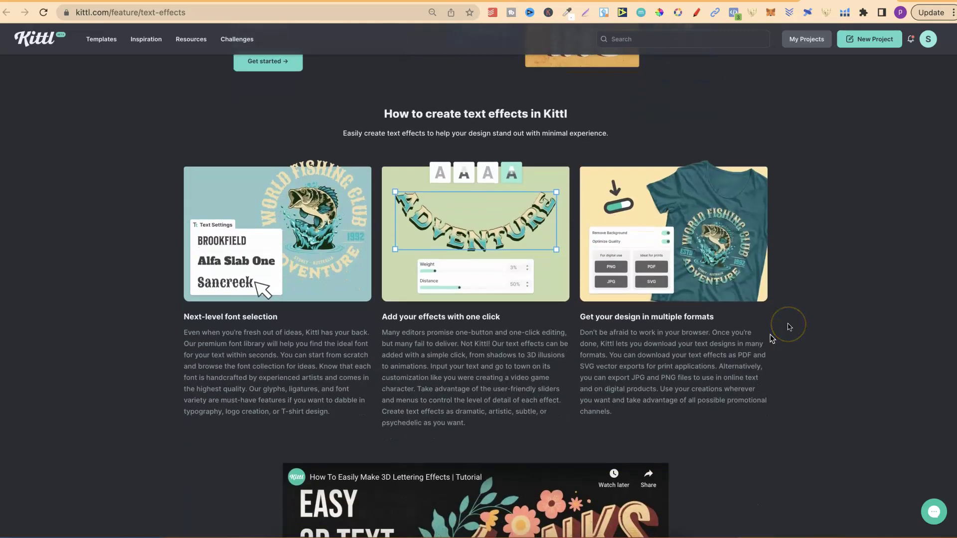
pyautogui.scroll(20, 855, 259)
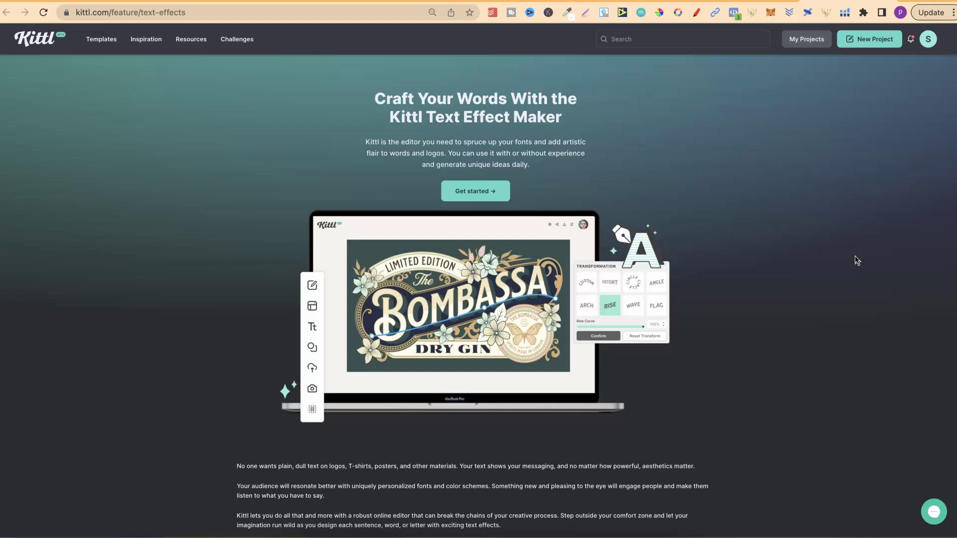
pyautogui.click(786, 265)
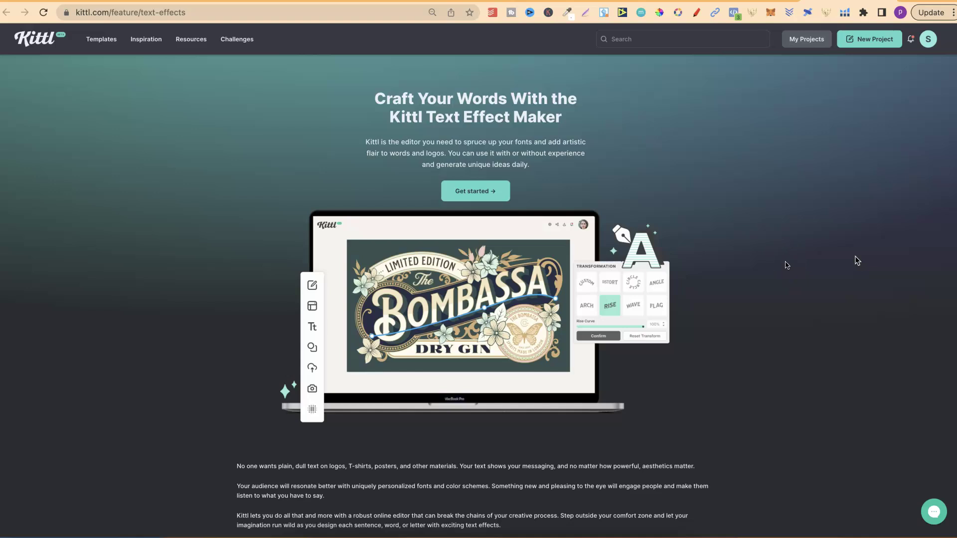